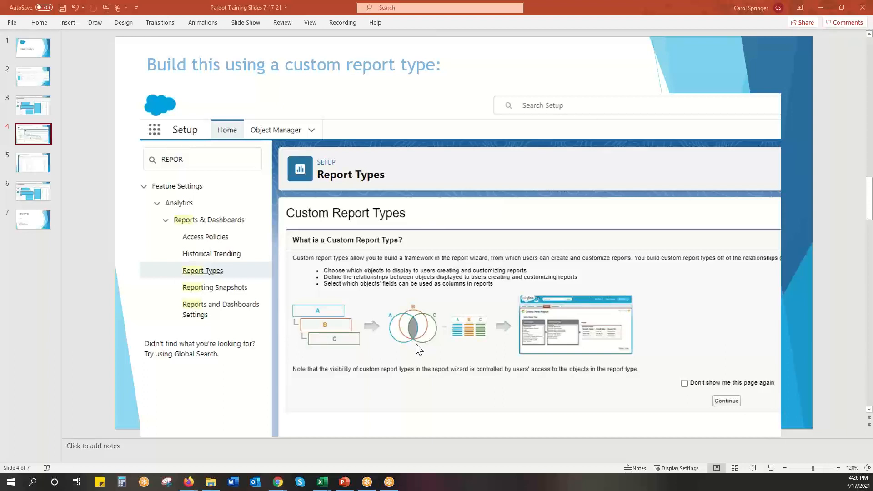
- Review the email stats slide, then switch to Salesforce Setup in Chrome and start a new custom report type
{"action": "left_click", "coordinate": [34, 108]}
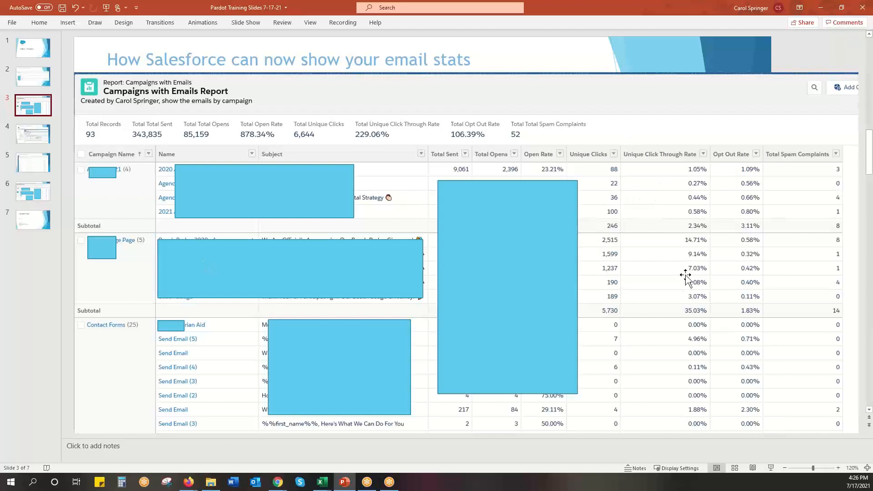
{"action": "key", "text": "alt+Tab"}
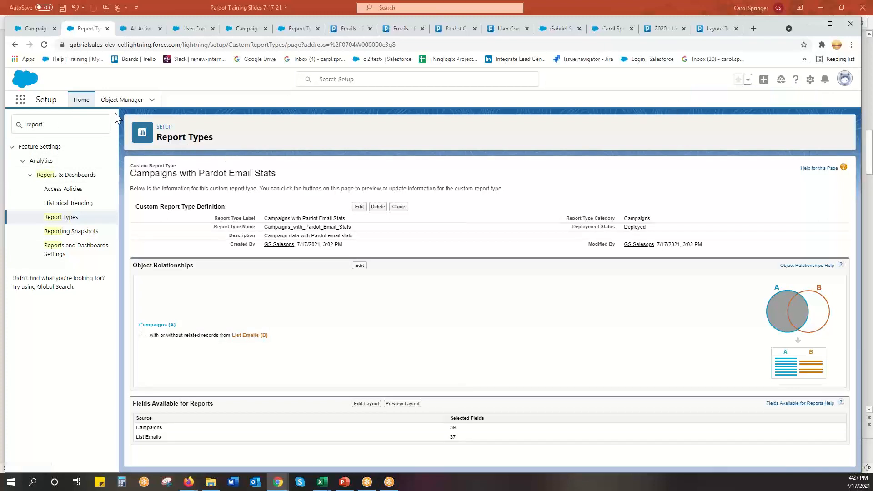
{"action": "left_click", "coordinate": [59, 125]}
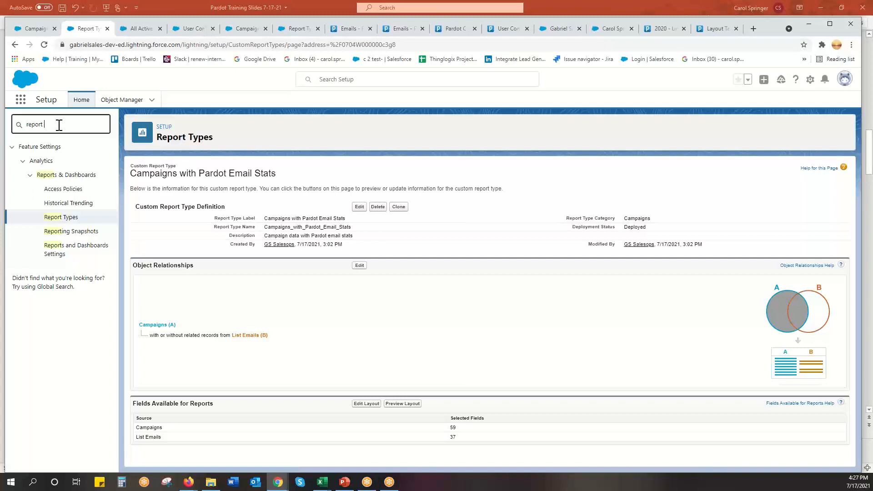
{"action": "left_click", "coordinate": [65, 222]}
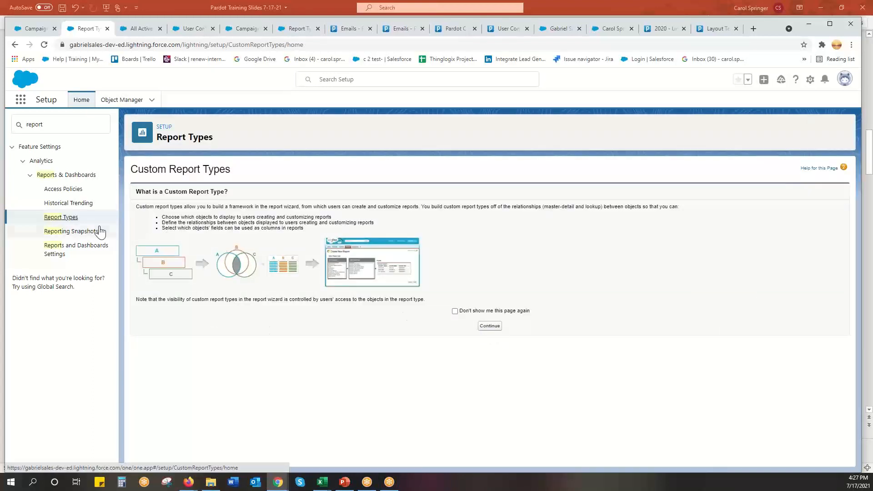
{"action": "left_click", "coordinate": [488, 327]}
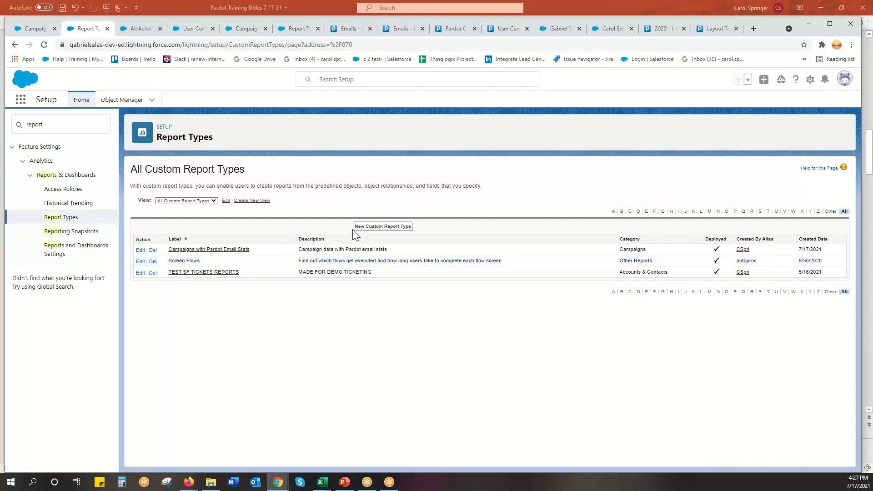
{"action": "left_click", "coordinate": [367, 227]}
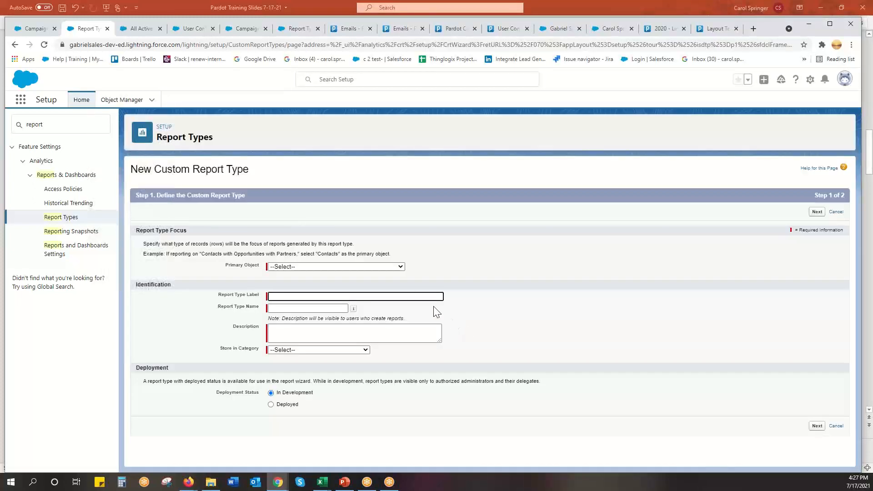
- Set the report type's primary object to Campaigns and its label to "Campaigns with Pardot Assets", letting the report type name fill in
{"action": "left_click", "coordinate": [337, 266]}
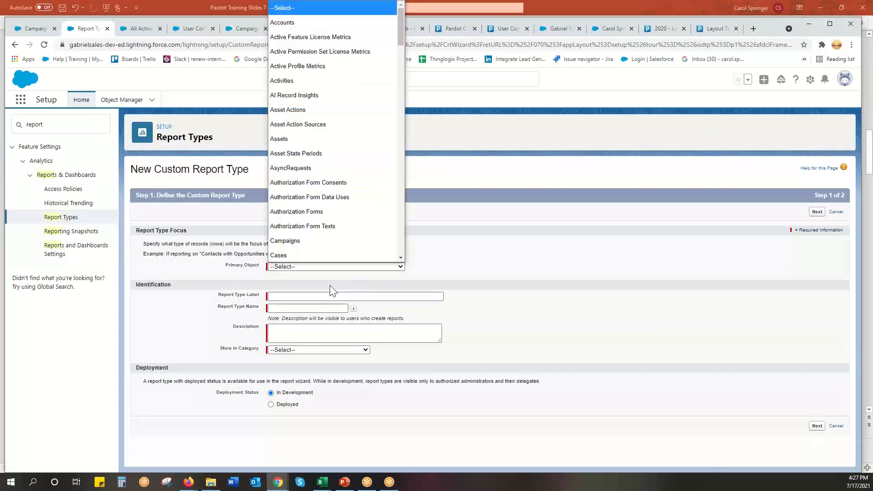
{"action": "left_click", "coordinate": [309, 239]}
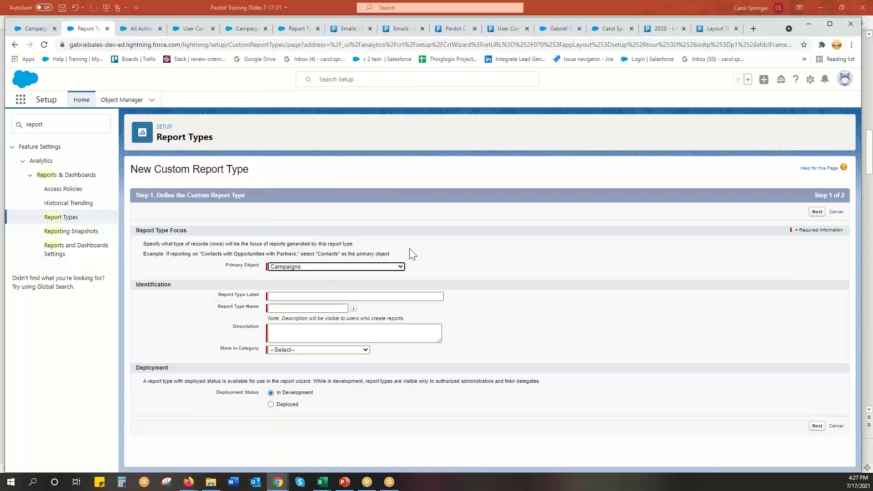
{"action": "left_click", "coordinate": [325, 296]}
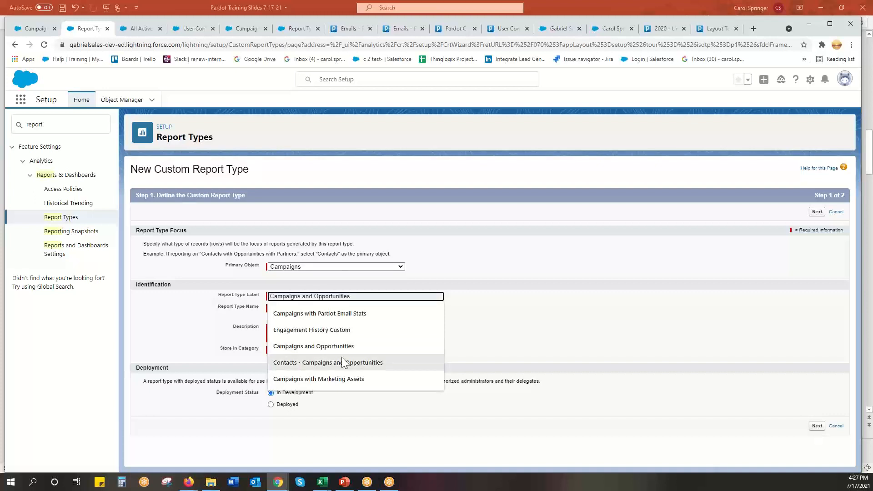
{"action": "left_click", "coordinate": [338, 380]}
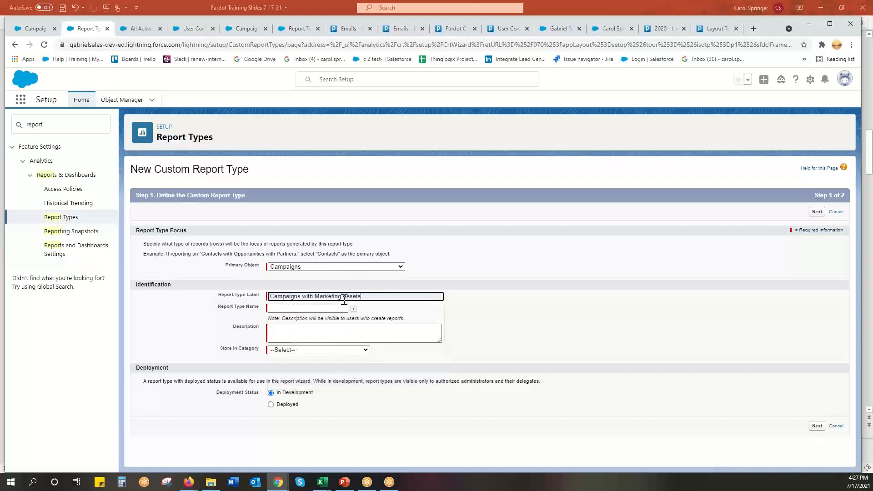
{"action": "left_click_drag", "start_coordinate": [341, 296], "coordinate": [320, 292]}
{"action": "type", "text": "Pardot"}
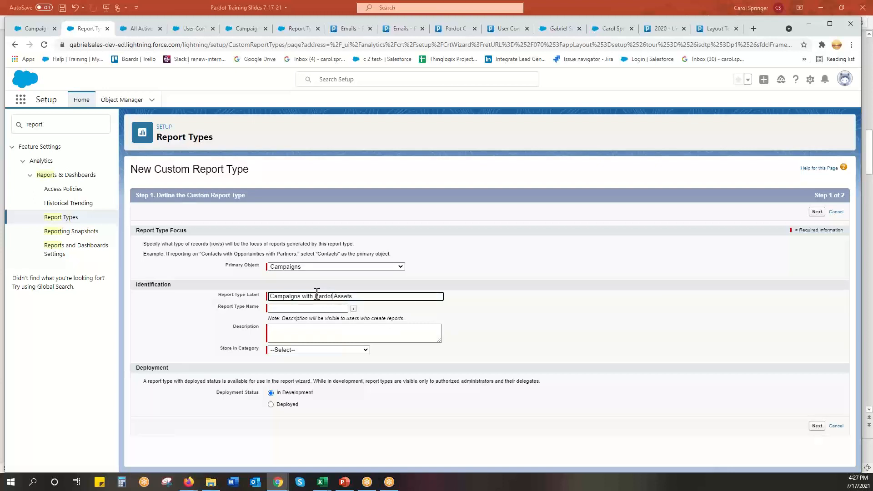
{"action": "left_click", "coordinate": [308, 309]}
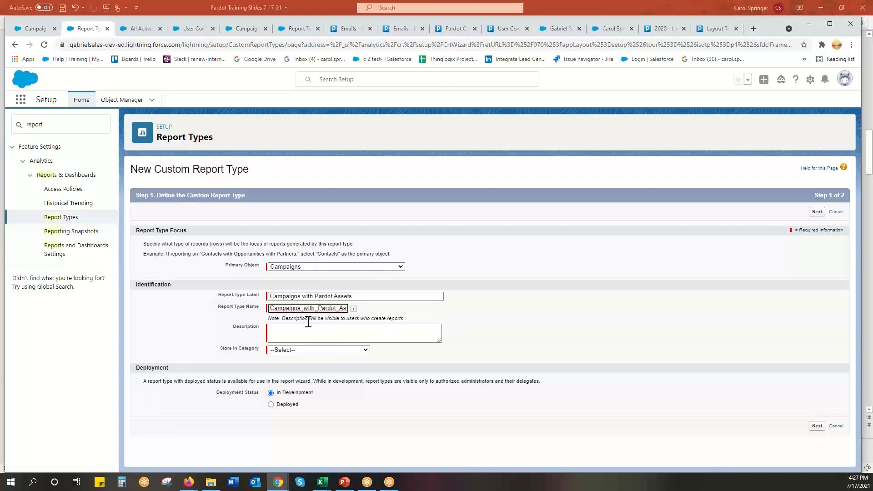
- Describe the report type as "Campaigns with Pardot Assets pulled in", store it under Campaigns, mark it Deployed and continue to the record set
{"action": "left_click", "coordinate": [312, 338]}
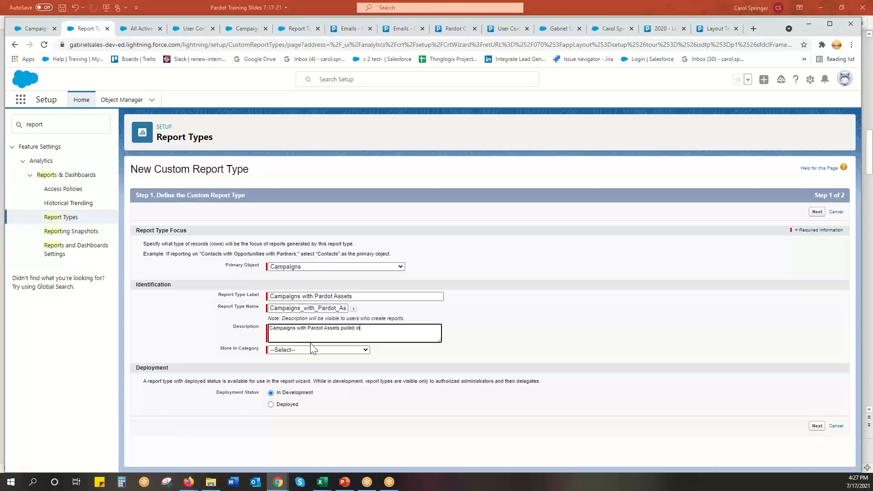
{"action": "left_click", "coordinate": [309, 351]}
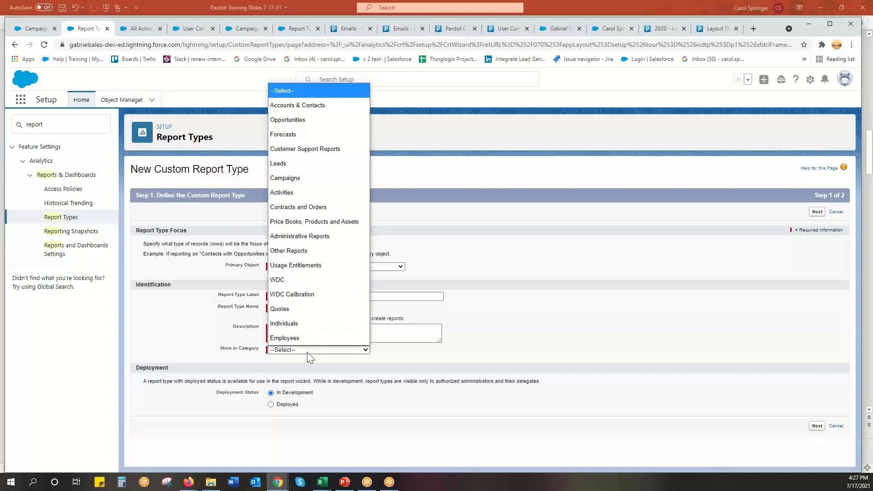
{"action": "left_click", "coordinate": [271, 178]}
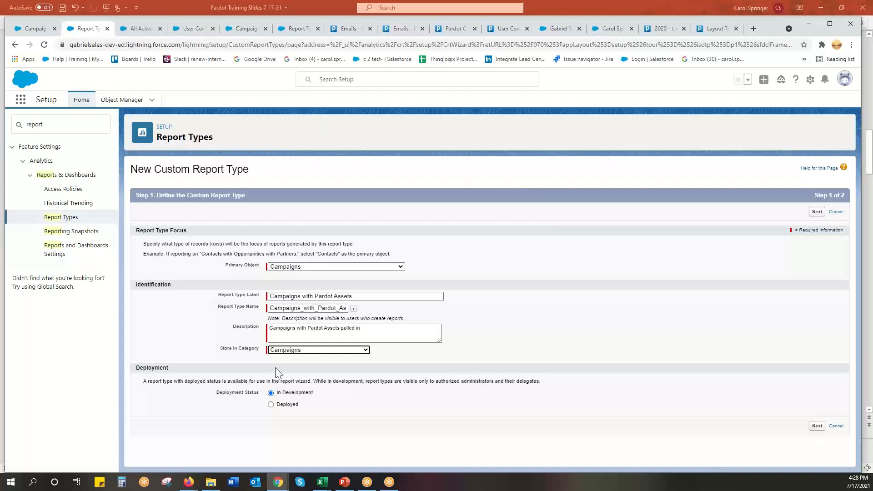
{"action": "left_click", "coordinate": [271, 404]}
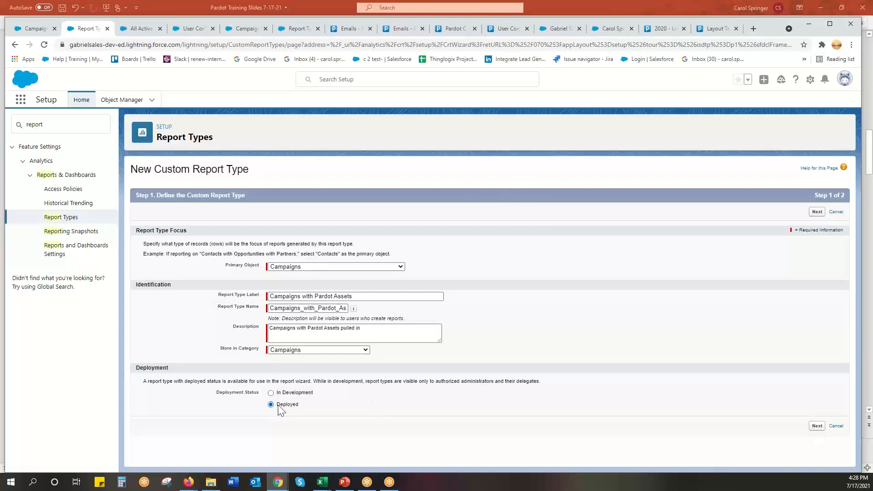
{"action": "left_click", "coordinate": [817, 427]}
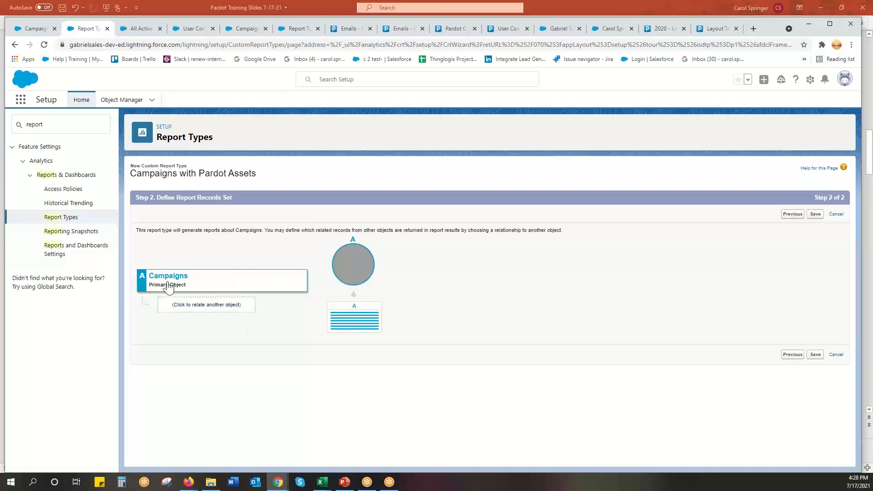
- Relate Campaign Feed to Campaigns so that "A" records may or may not have related "B" records, and save the report type
{"action": "left_click", "coordinate": [194, 304]}
{"action": "left_click", "coordinate": [244, 292]}
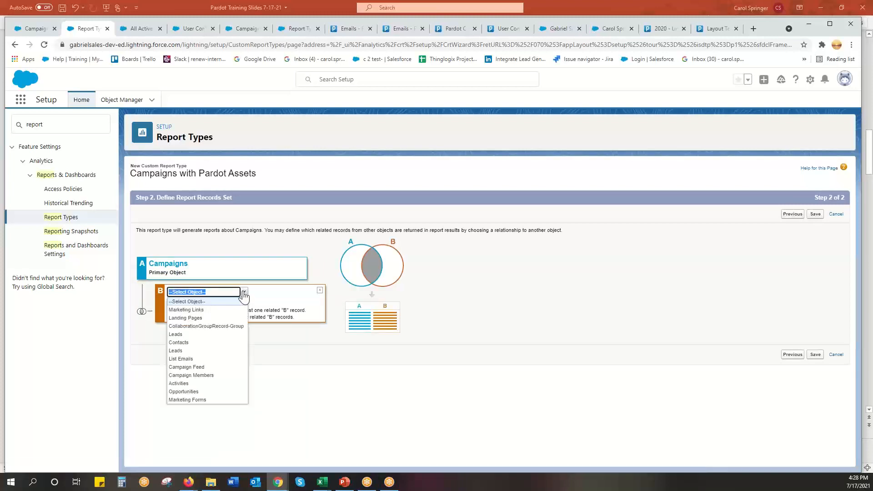
{"action": "left_click", "coordinate": [208, 367]}
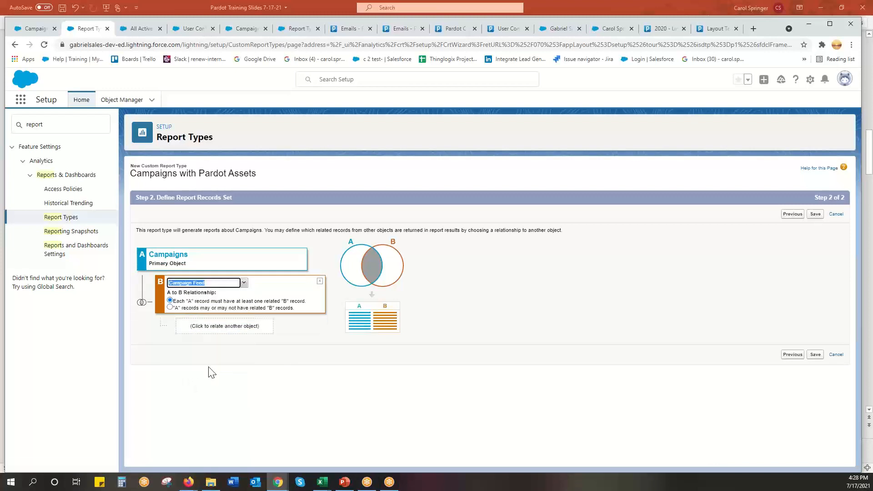
{"action": "left_click", "coordinate": [170, 307]}
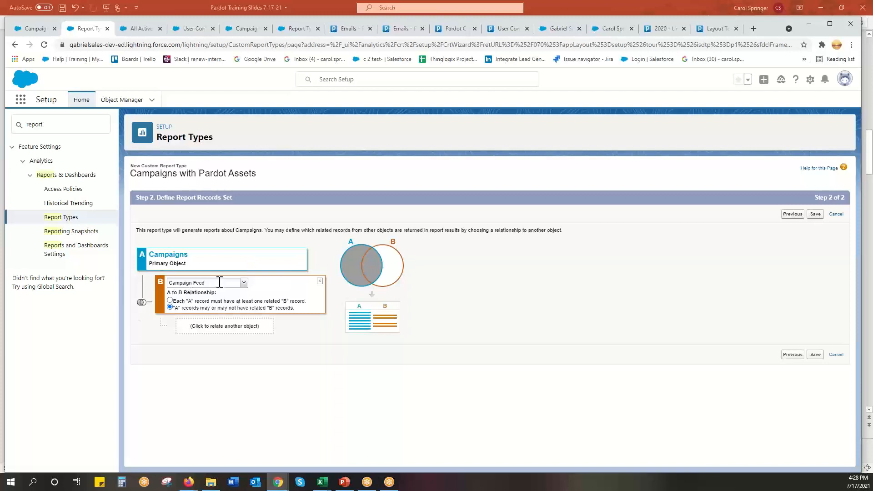
{"action": "left_click", "coordinate": [815, 355]}
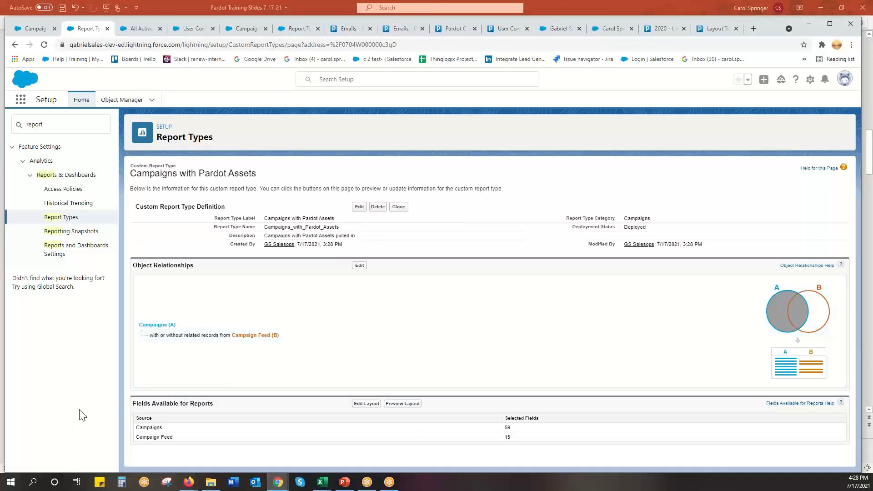
- From all reports in Pardot Lightning, create a new report using the Campaigns with Pardot Assets report type
{"action": "left_click", "coordinate": [37, 29]}
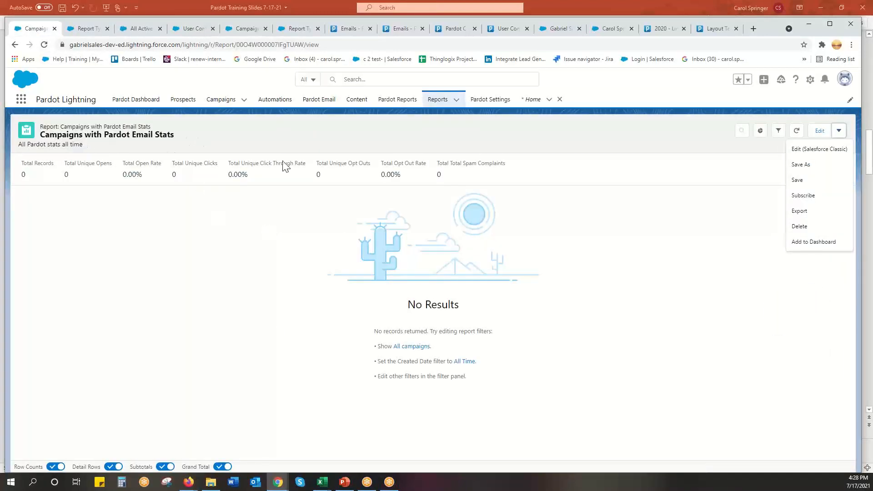
{"action": "left_click", "coordinate": [456, 109]}
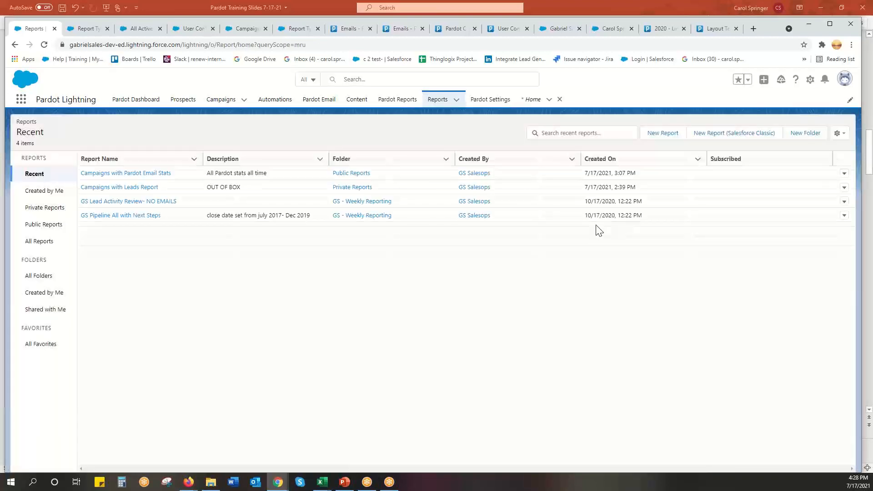
{"action": "left_click", "coordinate": [52, 245]}
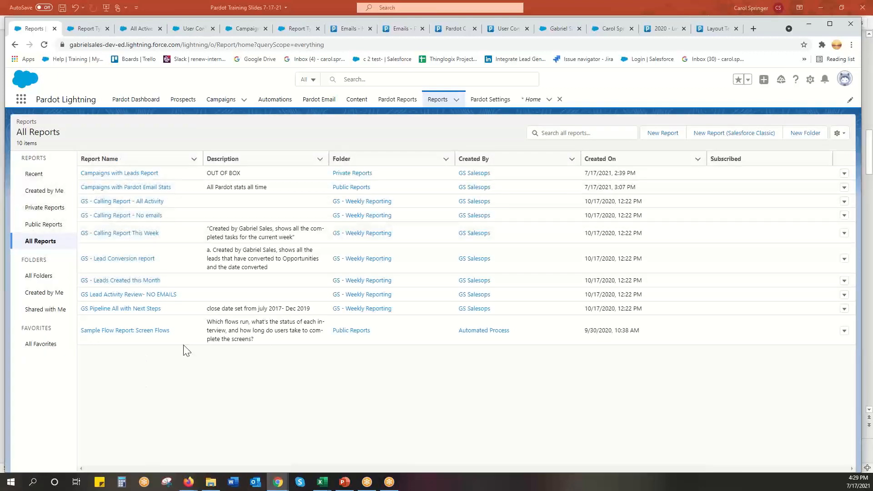
{"action": "left_click", "coordinate": [663, 134]}
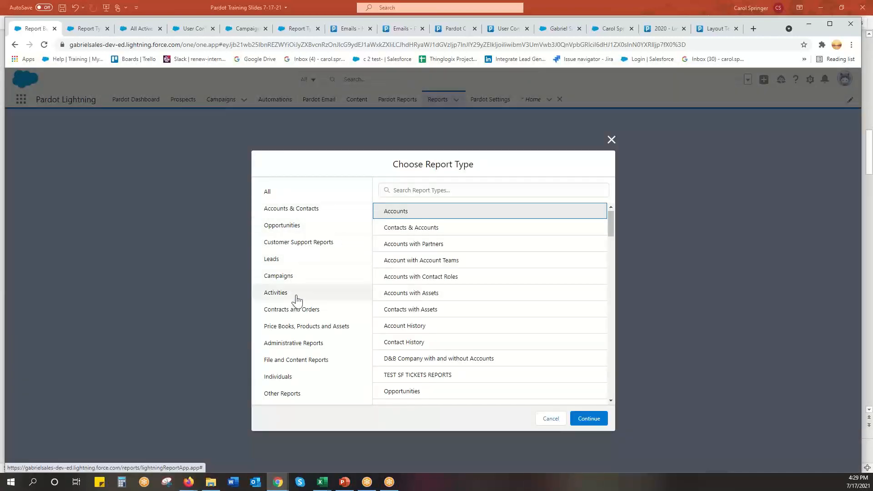
{"action": "left_click", "coordinate": [283, 284]}
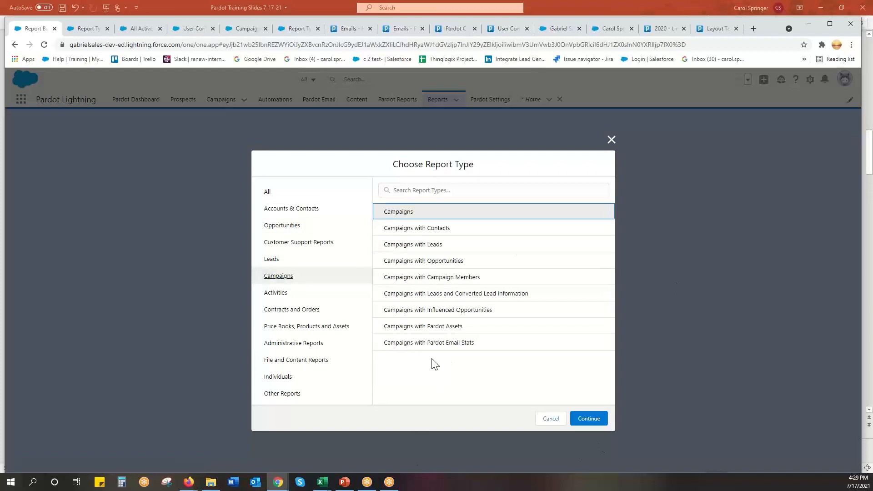
{"action": "left_click", "coordinate": [440, 332]}
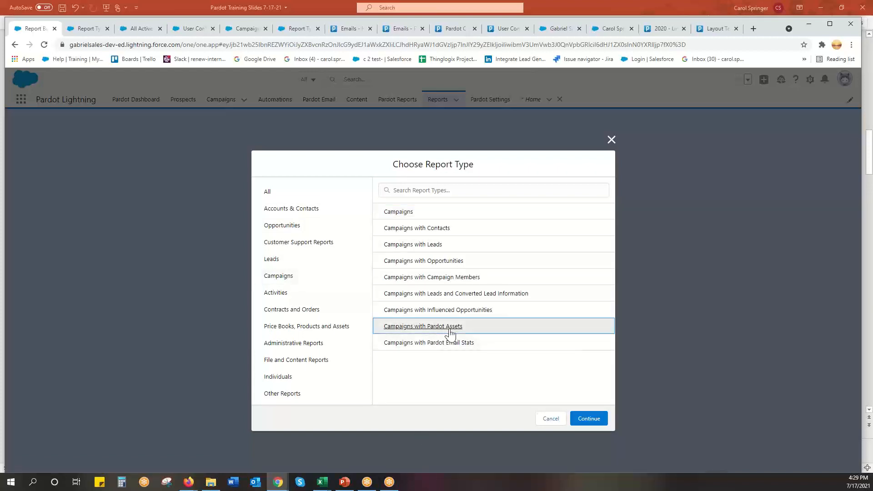
{"action": "left_click", "coordinate": [582, 416]}
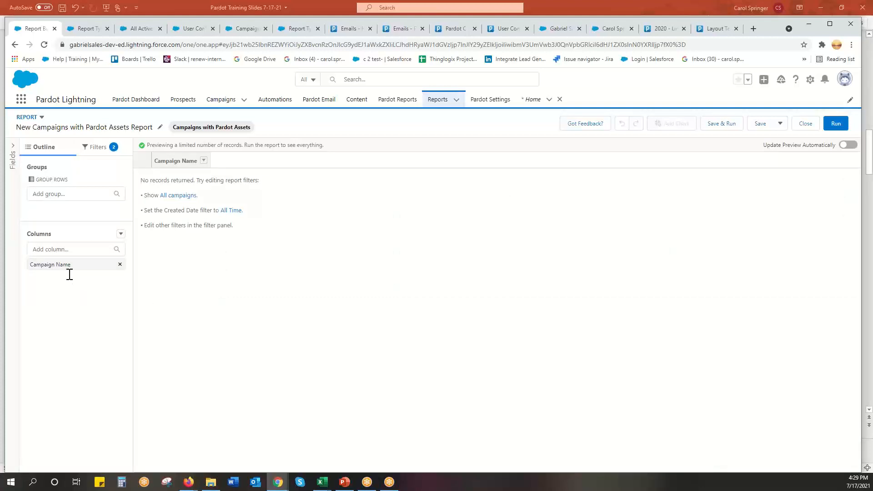
- Set the report's Show Me filter to All campaigns and apply it
{"action": "left_click", "coordinate": [94, 148]}
{"action": "left_click", "coordinate": [92, 201]}
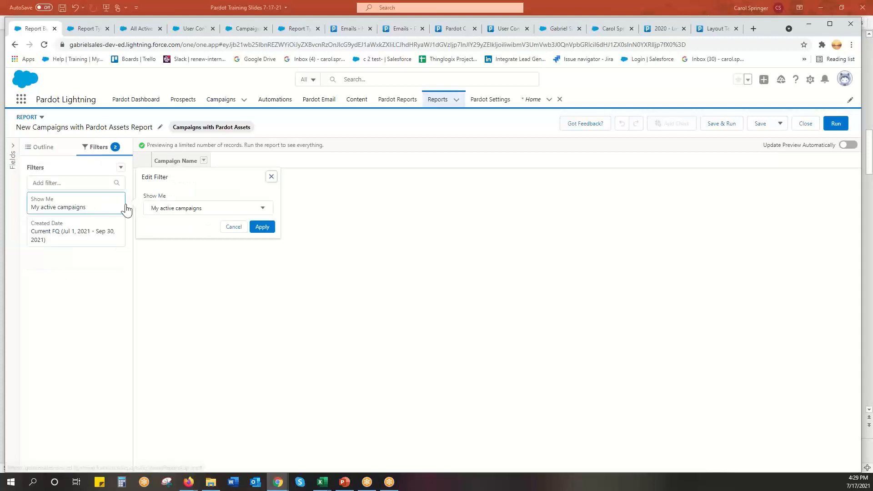
{"action": "left_click", "coordinate": [161, 209]}
{"action": "left_click", "coordinate": [176, 257]}
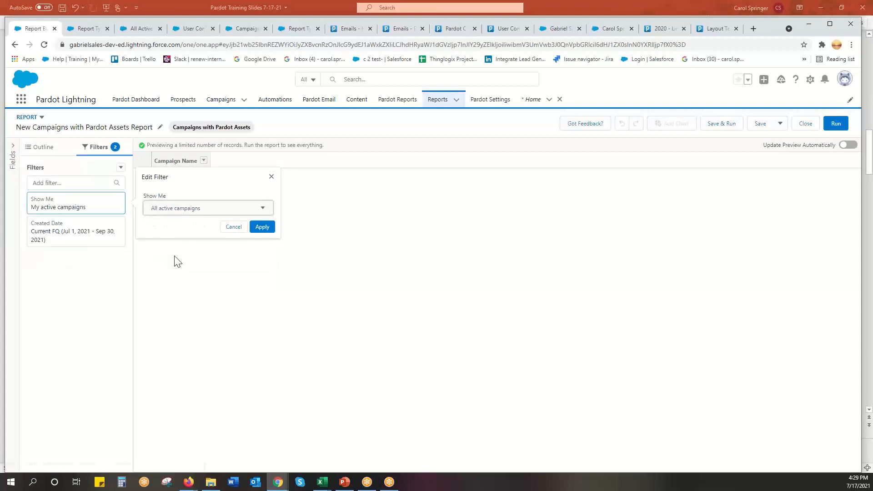
{"action": "left_click", "coordinate": [200, 211]}
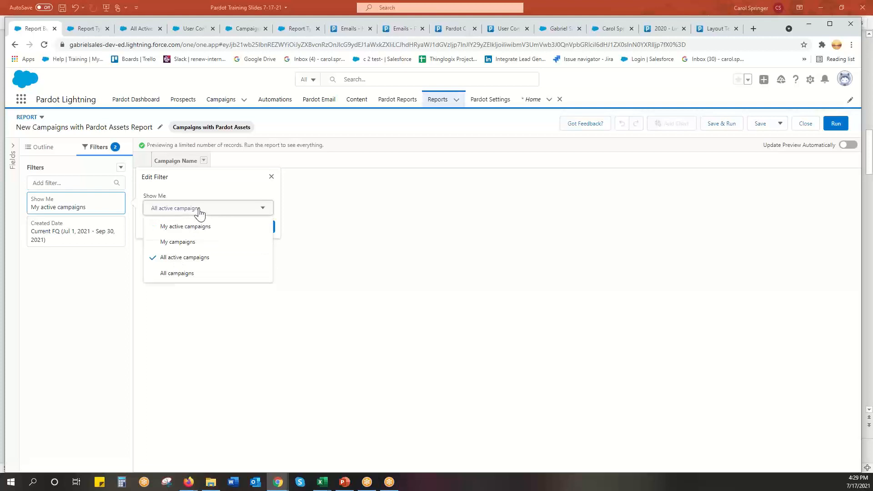
{"action": "left_click", "coordinate": [174, 274]}
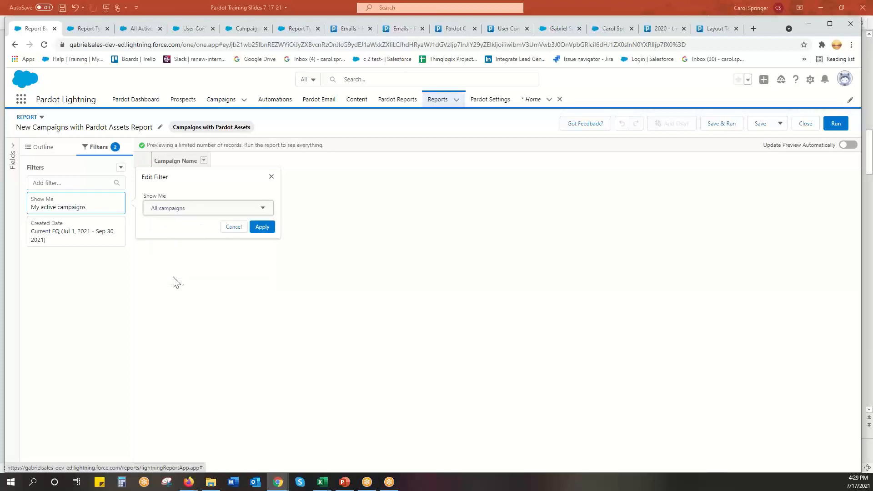
{"action": "left_click", "coordinate": [269, 228]}
- Set the Created Date filter's range to All Time and apply it
{"action": "left_click", "coordinate": [65, 242]}
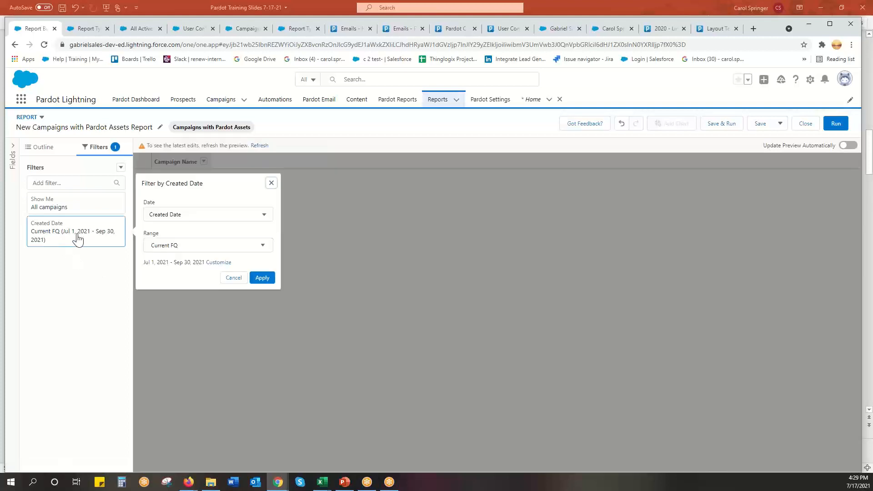
{"action": "left_click", "coordinate": [173, 245]}
{"action": "left_click", "coordinate": [176, 269]}
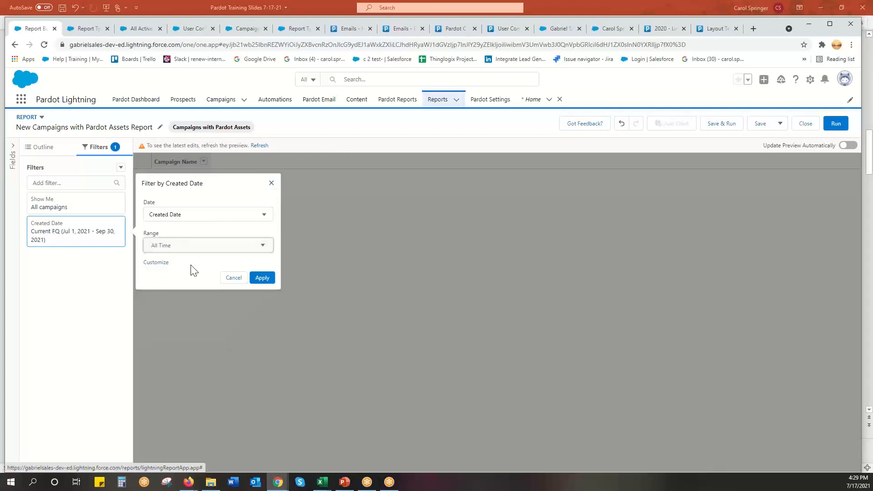
{"action": "left_click", "coordinate": [260, 277]}
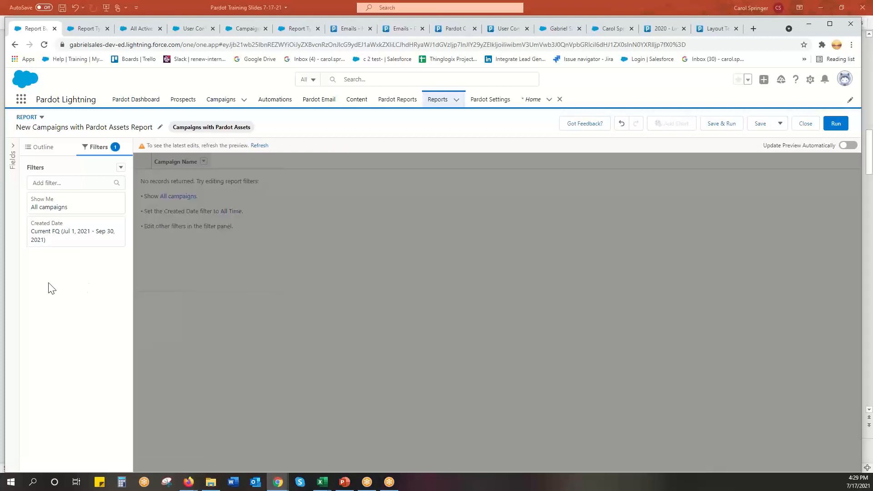
- Show the report's available fields, look through the Campaigns fields, and search them for "subje"
{"action": "left_click", "coordinate": [14, 169]}
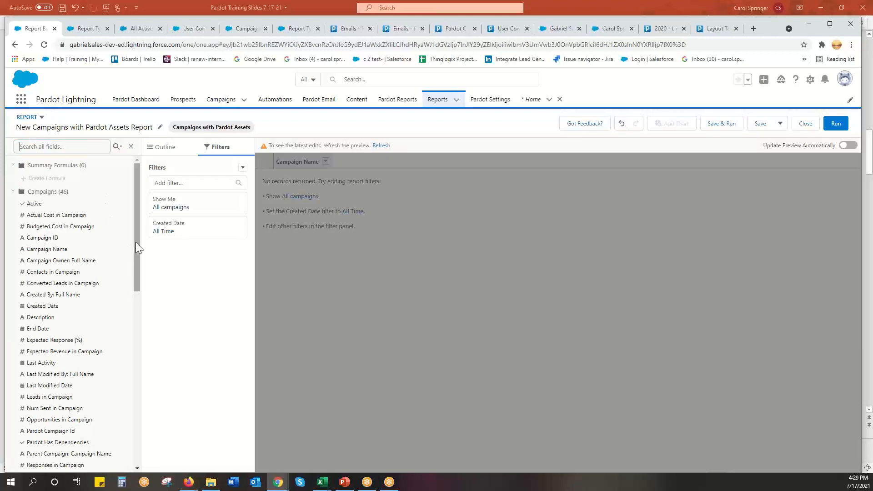
{"action": "left_click_drag", "start_coordinate": [135, 243], "coordinate": [138, 331]}
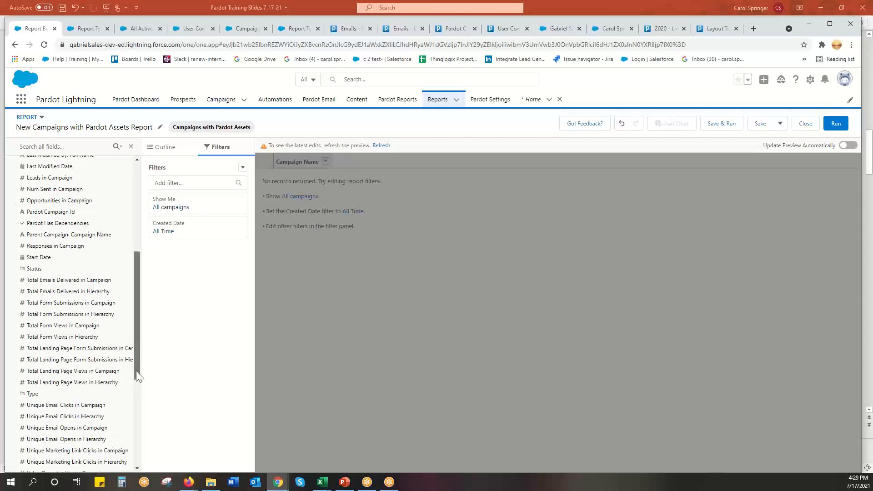
{"action": "left_click_drag", "start_coordinate": [136, 370], "coordinate": [135, 374]}
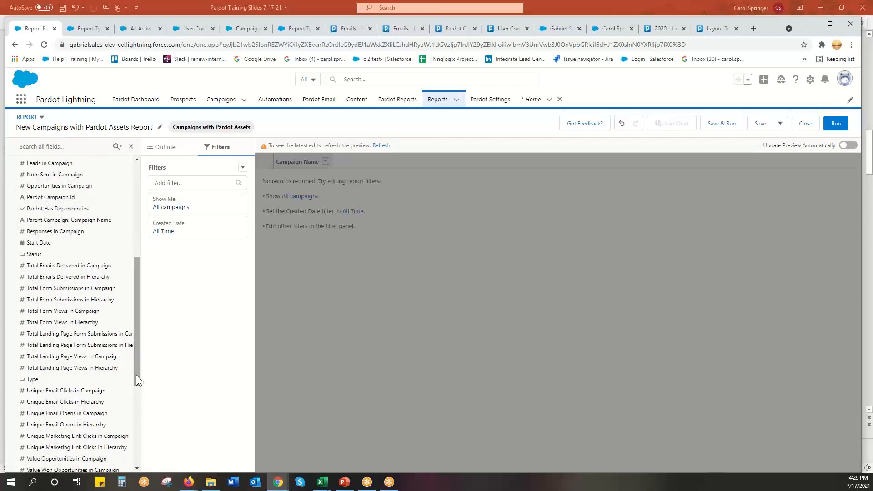
{"action": "left_click", "coordinate": [41, 147]}
{"action": "type", "text": "subje"}
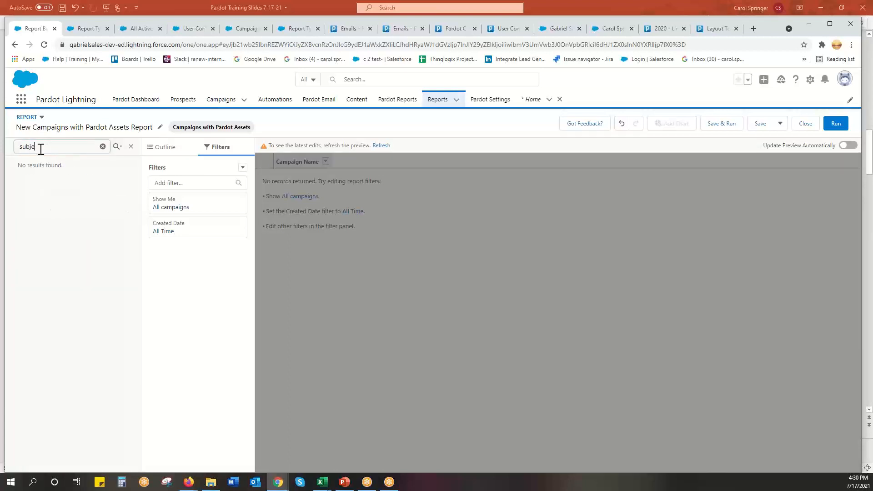
{"action": "left_click_drag", "start_coordinate": [41, 148], "coordinate": [15, 145]}
{"action": "key", "text": "BackSpace"}
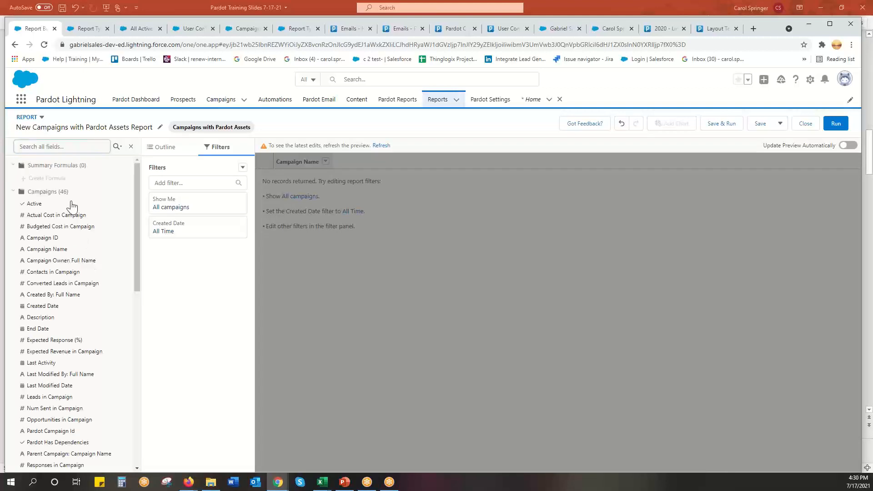
- Search the fields for "form" and add Total Form Submissions in Campaign and Total Landing Page Form Submissions in Campaign as report columns
{"action": "type", "text": "form"}
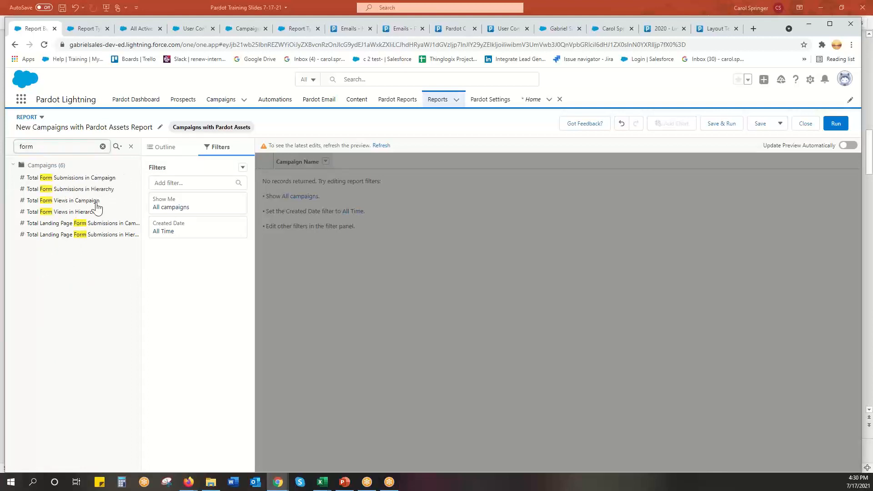
{"action": "left_click", "coordinate": [82, 180]}
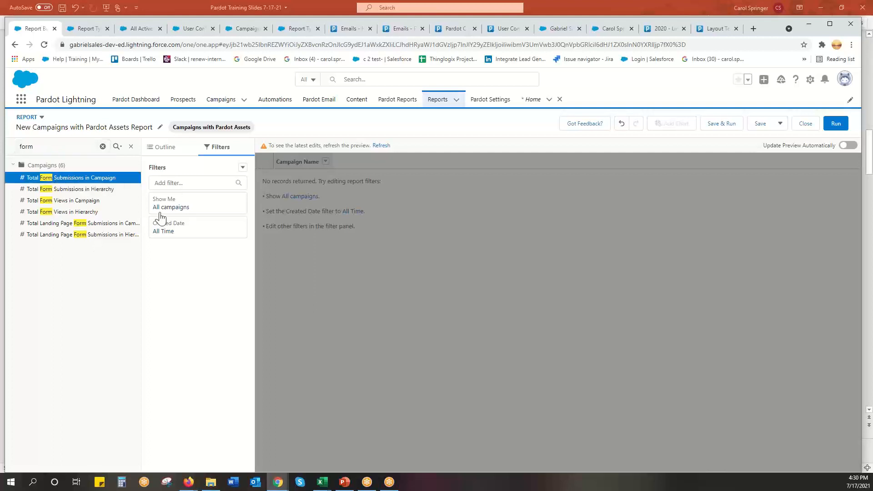
{"action": "left_click_drag", "start_coordinate": [62, 180], "coordinate": [166, 273]}
{"action": "left_click", "coordinate": [159, 150]}
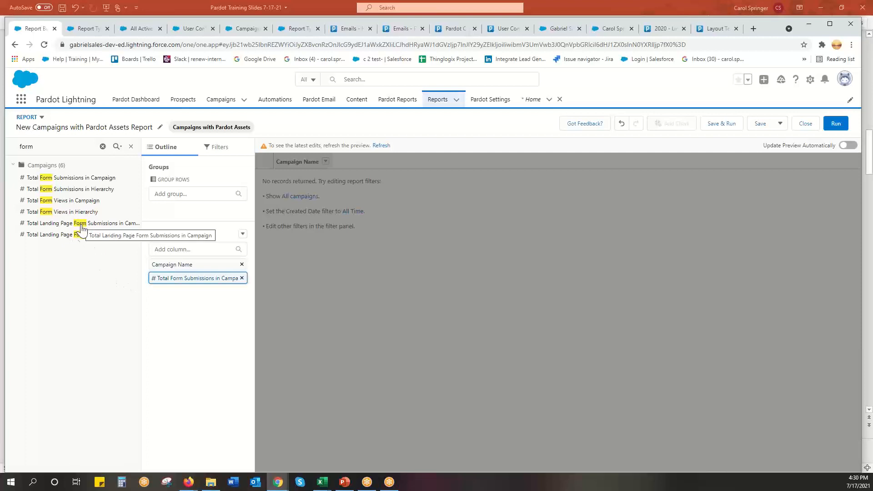
{"action": "left_click_drag", "start_coordinate": [90, 224], "coordinate": [192, 311]}
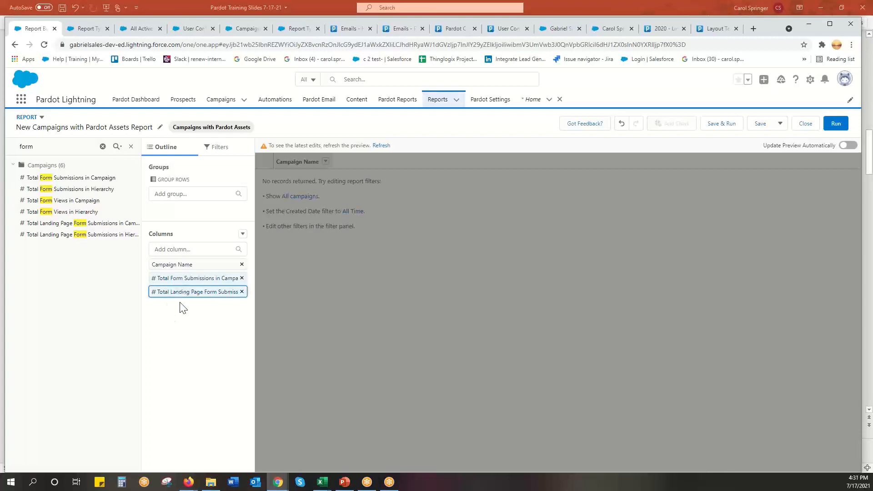
- Search the fields for "email" and add Total Emails Delivered in Campaign and Unique Email Clicks in Campaign as report columns
{"action": "left_click", "coordinate": [58, 149]}
{"action": "left_click_drag", "start_coordinate": [58, 150], "coordinate": [2, 150]}
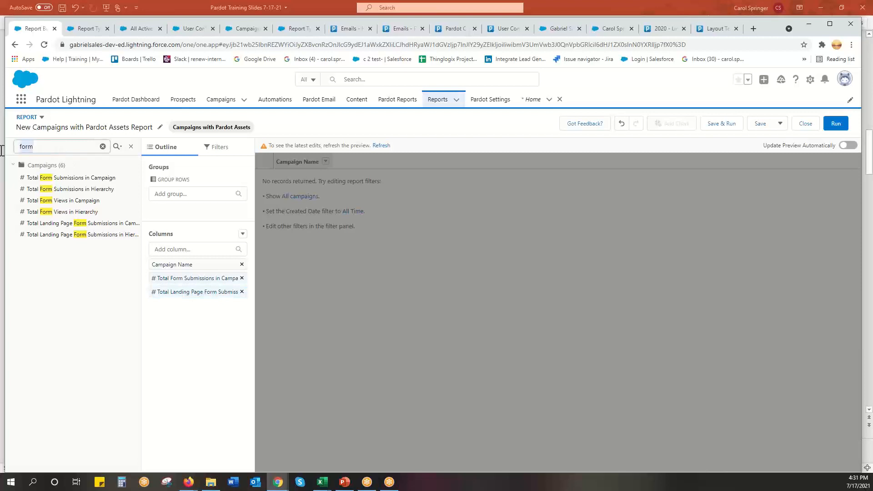
{"action": "type", "text": "email"}
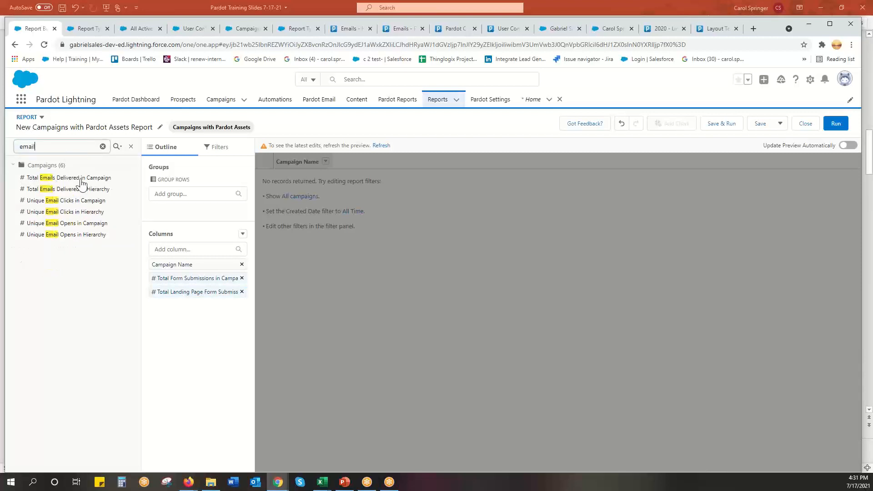
{"action": "left_click_drag", "start_coordinate": [99, 179], "coordinate": [187, 313]}
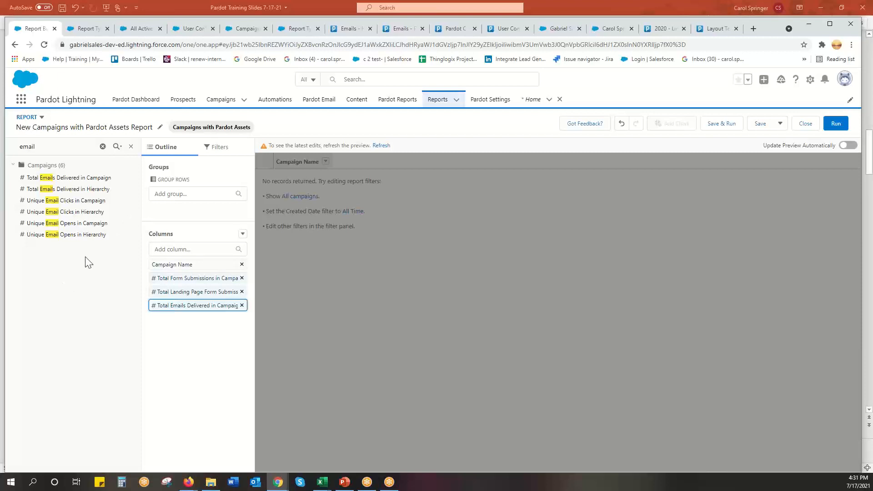
{"action": "left_click_drag", "start_coordinate": [67, 200], "coordinate": [182, 329]}
- Search the fields for "opp", add Opportunities in Campaign as a report column, and hide the field list
{"action": "double_click", "coordinate": [51, 146]}
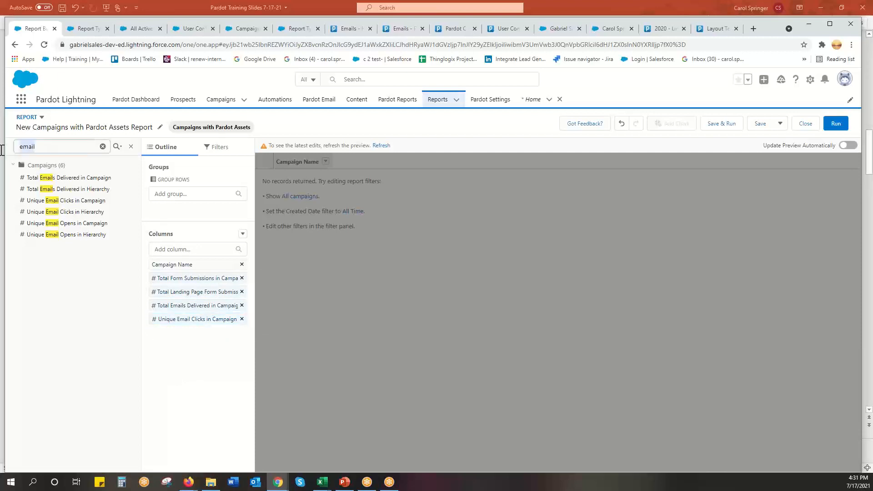
{"action": "type", "text": "opp"}
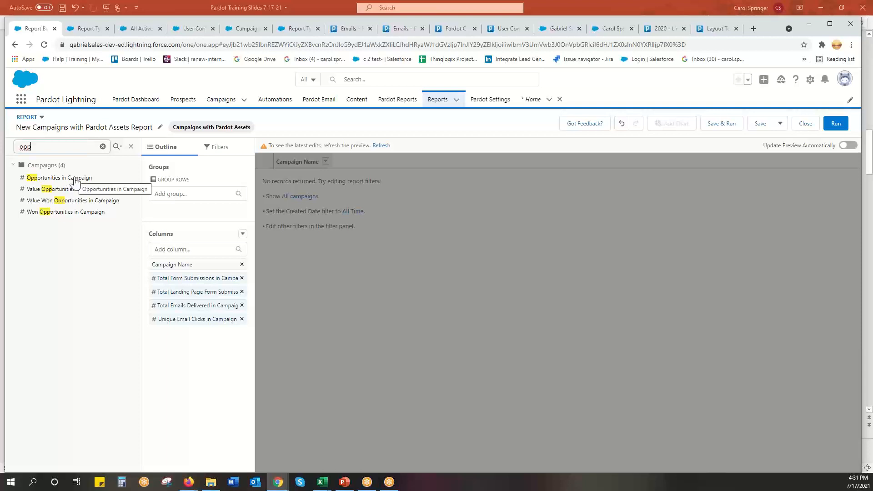
{"action": "left_click_drag", "start_coordinate": [75, 181], "coordinate": [150, 341]}
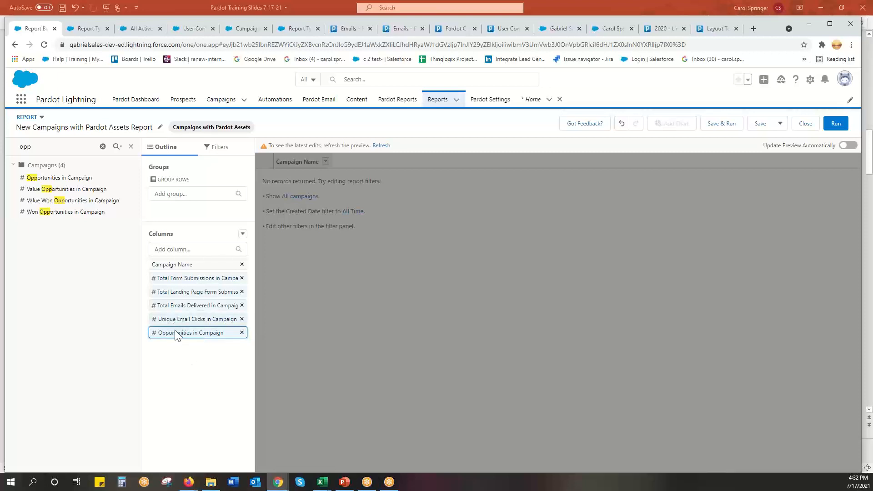
{"action": "left_click", "coordinate": [130, 147]}
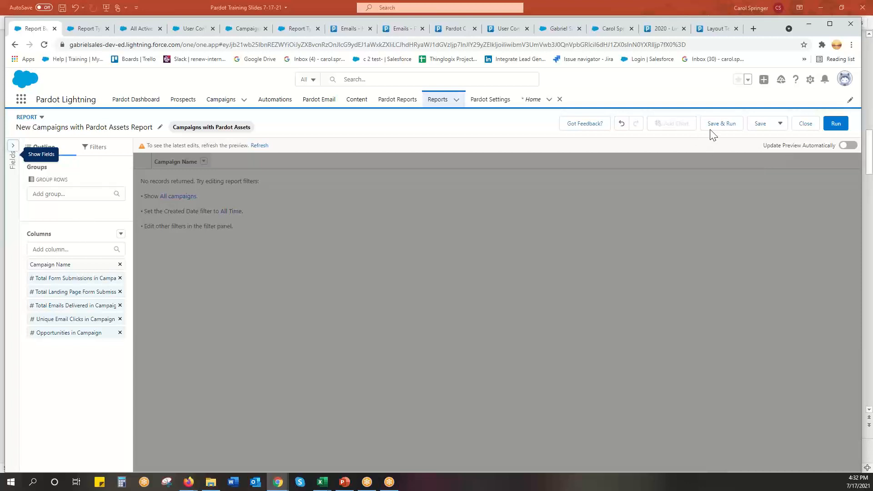
- Start saving and running the report, and change its name to "Campaigns with Pardot Assets TY"
{"action": "left_click", "coordinate": [722, 127]}
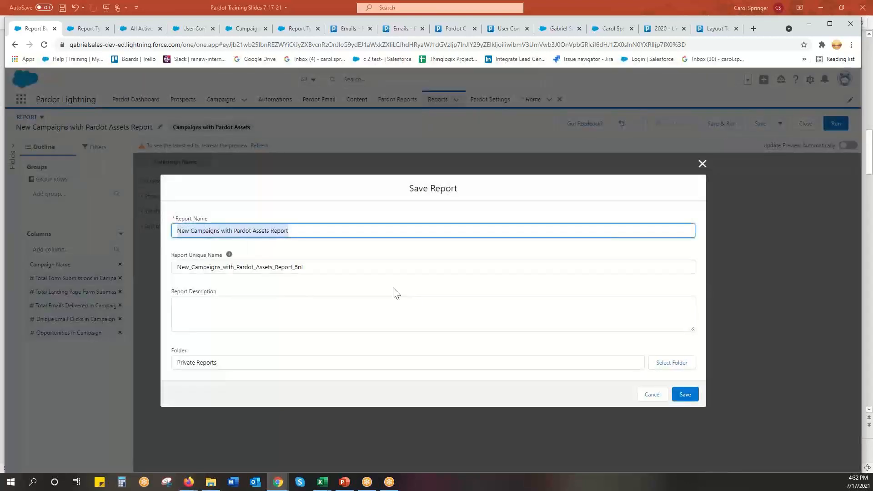
{"action": "left_click_drag", "start_coordinate": [192, 230], "coordinate": [166, 233]}
{"action": "left_click", "coordinate": [191, 230]}
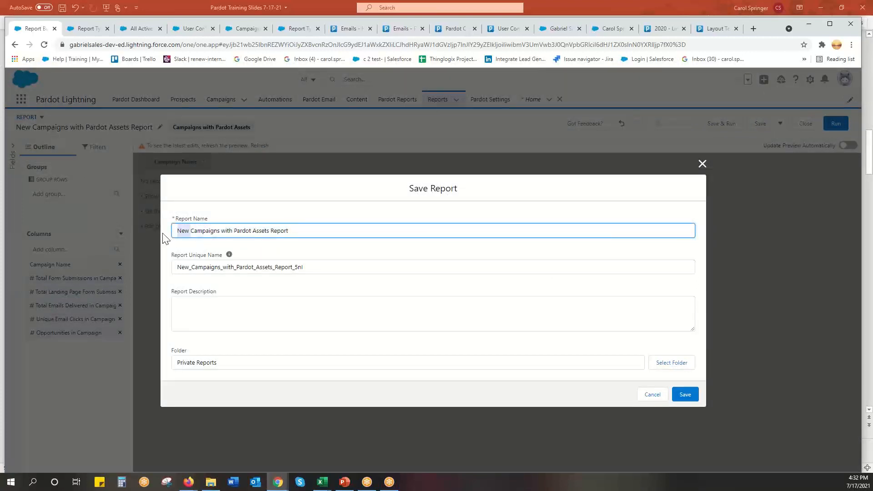
{"action": "key", "text": "BackSpace"}
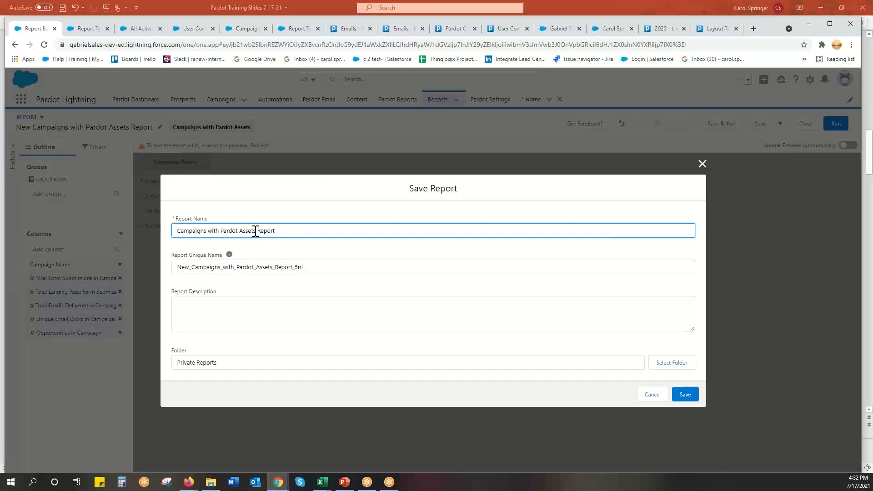
{"action": "key", "text": "BackSpace"}
{"action": "key", "text": "BackSpace"}
{"action": "key", "text": "BackSpace"}
{"action": "key", "text": "BackSpace"}
{"action": "key", "text": "BackSpace"}
{"action": "key", "text": "BackSpace"}
{"action": "key", "text": "BackSpace"}
{"action": "type", "text": "TY"}
{"action": "left_click", "coordinate": [275, 302]}
{"action": "left_click", "coordinate": [273, 232]}
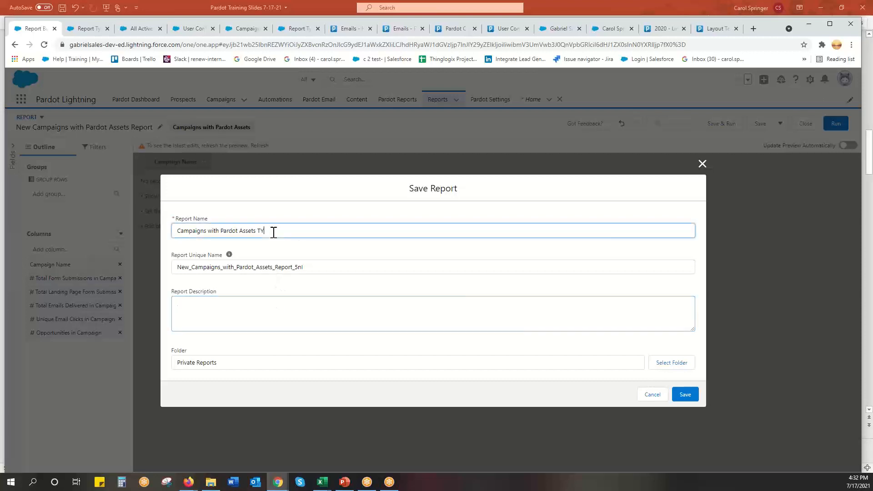
- Enter "Please add your description" as the report description
{"action": "left_click", "coordinate": [225, 315]}
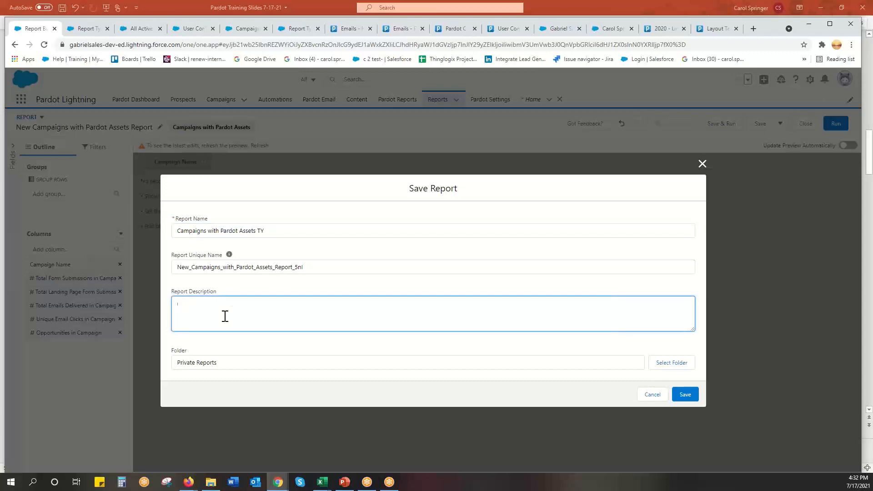
{"action": "type", "text": "Please add your description"}
{"action": "left_click", "coordinate": [586, 362]}
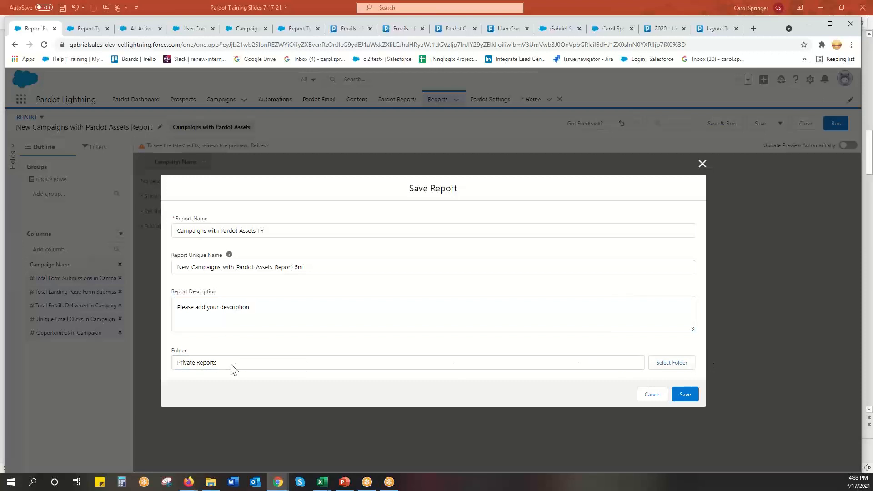
- Choose the Public Reports folder for the report and save it so that it runs
{"action": "left_click", "coordinate": [671, 365]}
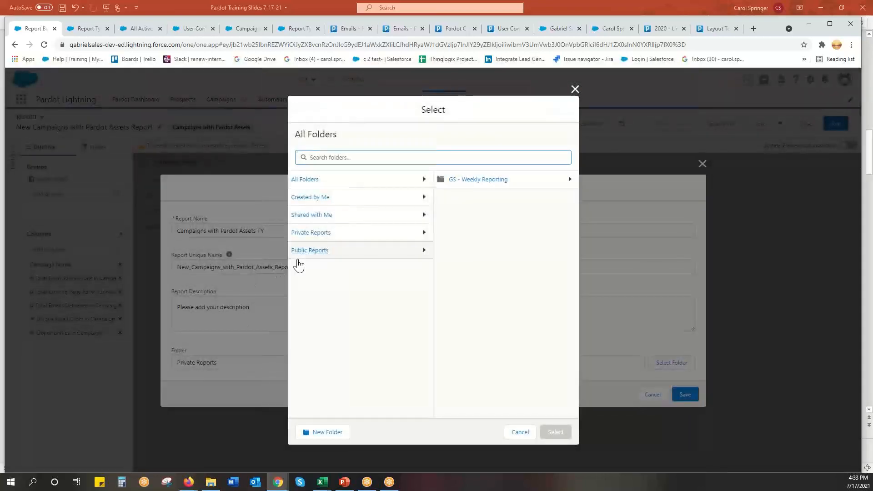
{"action": "left_click", "coordinate": [296, 254]}
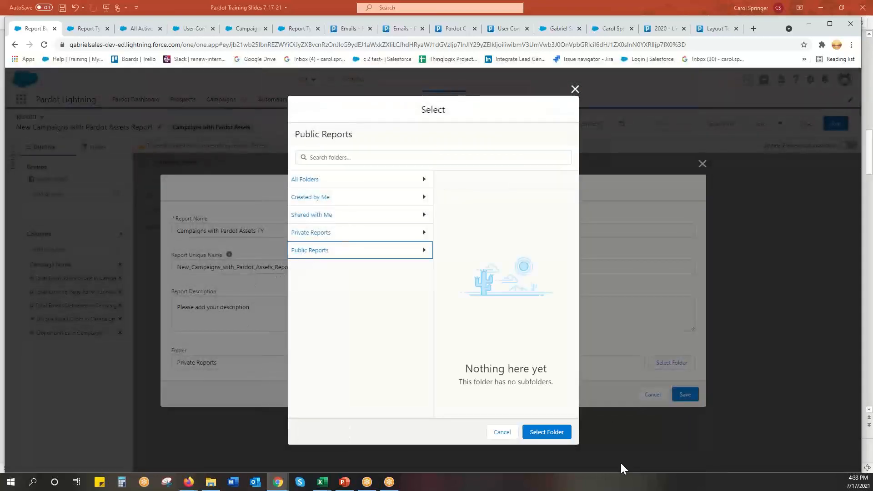
{"action": "left_click", "coordinate": [557, 432]}
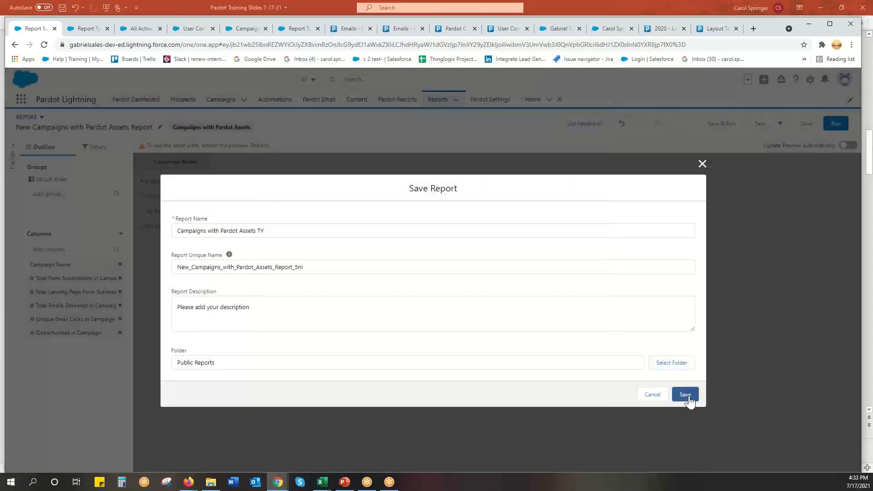
{"action": "left_click", "coordinate": [684, 395]}
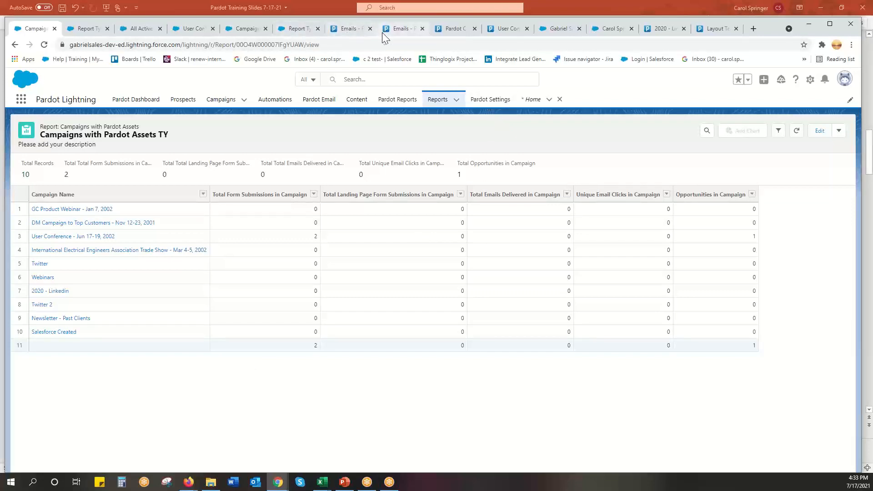
- Switch to Pardot and review the prospects, opportunities and visitors of the User Conference - Jun 17-19, 2002 campaign
{"action": "left_click", "coordinate": [451, 29]}
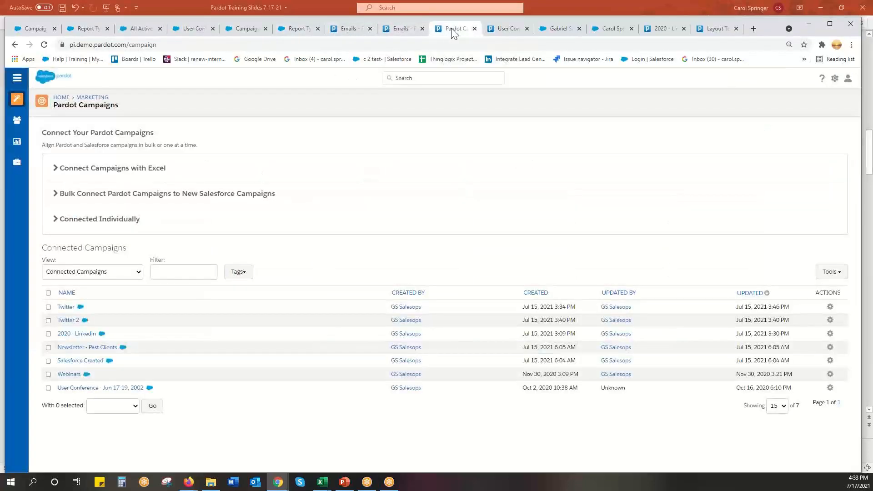
{"action": "left_click", "coordinate": [503, 28]}
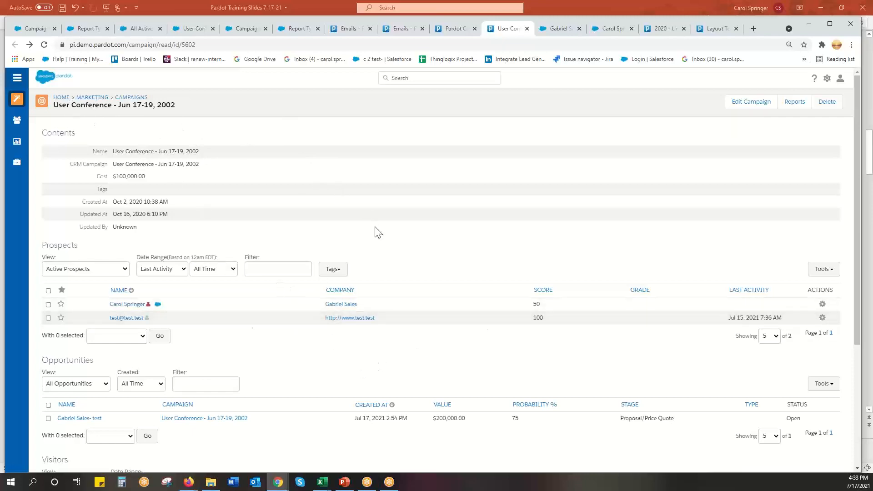
{"action": "scroll", "coordinate": [373, 264], "scroll_direction": "down", "scroll_amount": 2}
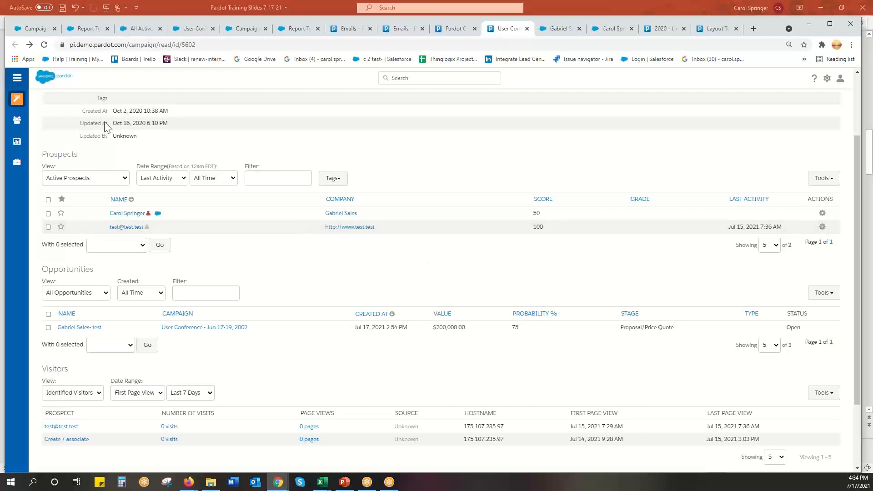
{"action": "scroll", "coordinate": [341, 268], "scroll_direction": "up", "scroll_amount": 2}
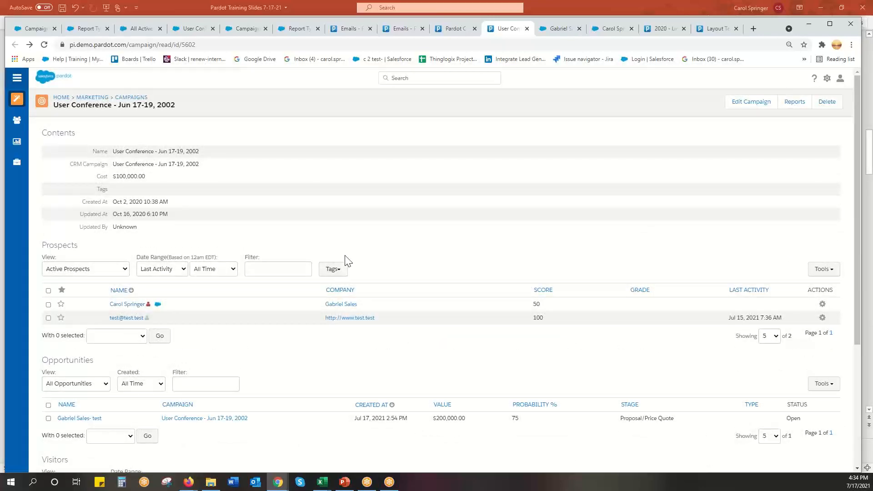
- Return to the User Conference - Jun 17-19, 2002 campaign record in Salesforce and switch to the Sales app
{"action": "left_click", "coordinate": [240, 28]}
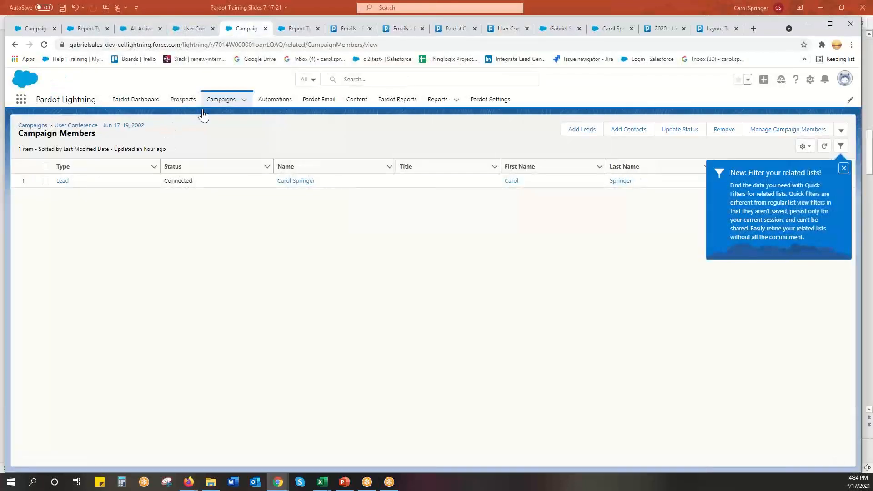
{"action": "left_click", "coordinate": [114, 126]}
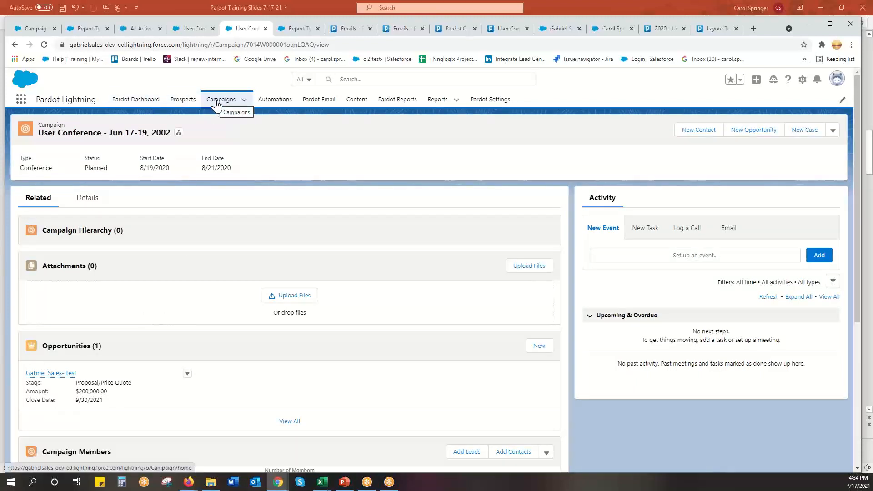
{"action": "left_click", "coordinate": [24, 106]}
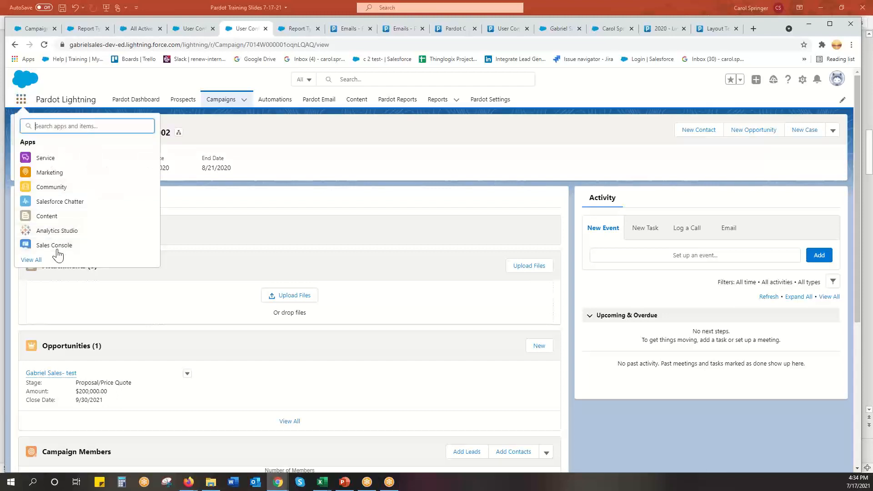
{"action": "left_click", "coordinate": [33, 262]}
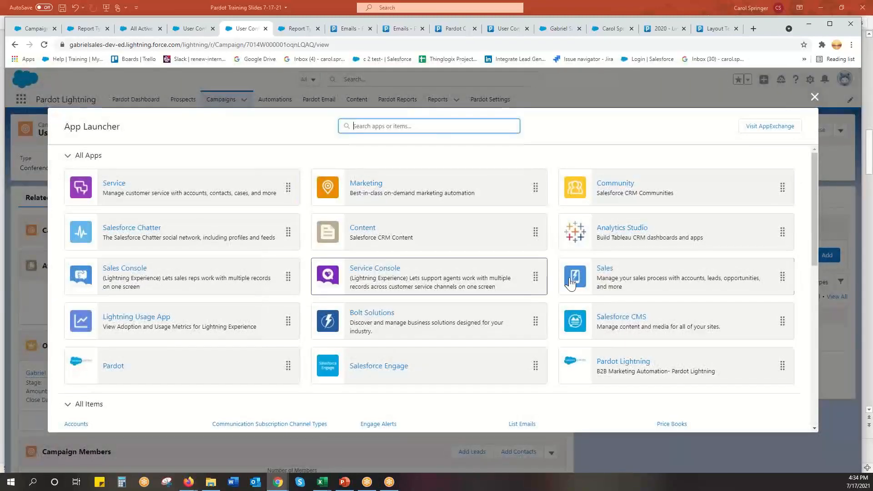
{"action": "left_click", "coordinate": [603, 277]}
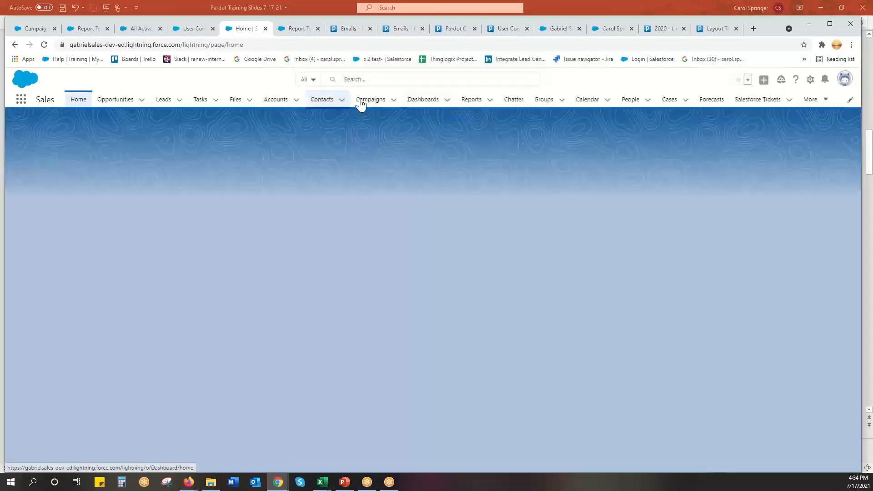
- Open the User Conference - Jun 17-19, 2002 campaign from the campaigns list and review its opportunities and campaign members
{"action": "left_click", "coordinate": [362, 102]}
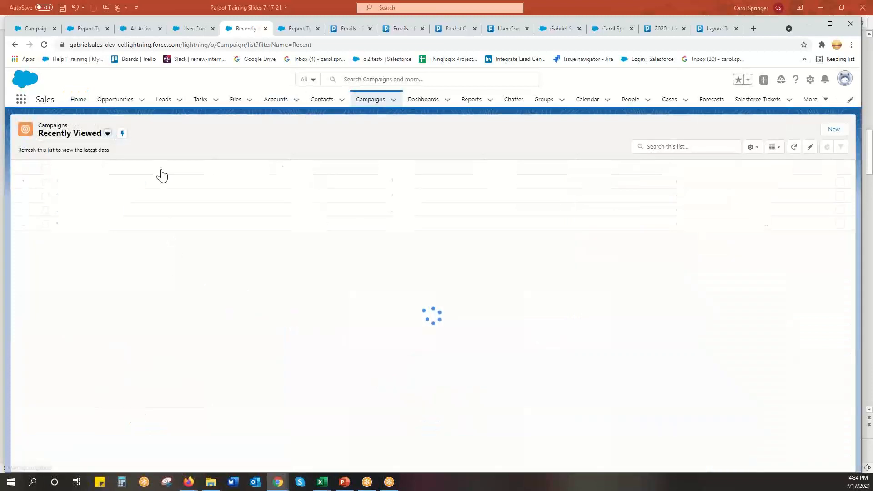
{"action": "left_click", "coordinate": [135, 187]}
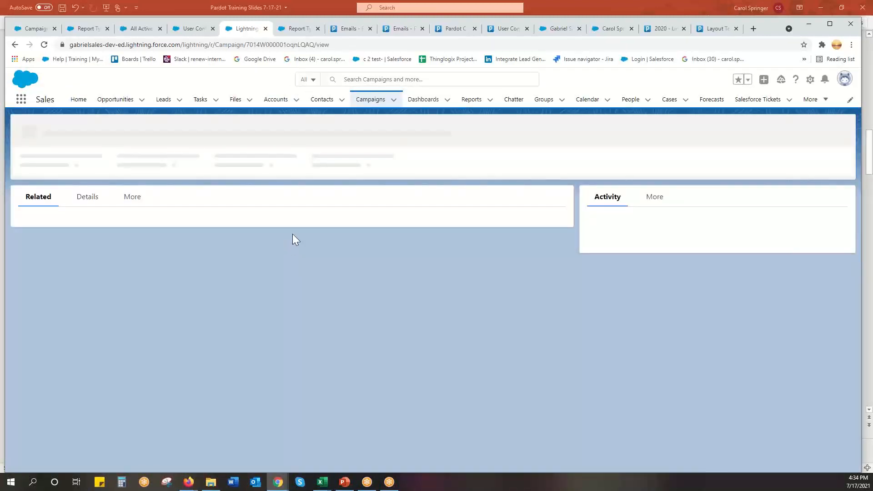
{"action": "scroll", "coordinate": [198, 298], "scroll_direction": "down", "scroll_amount": 1}
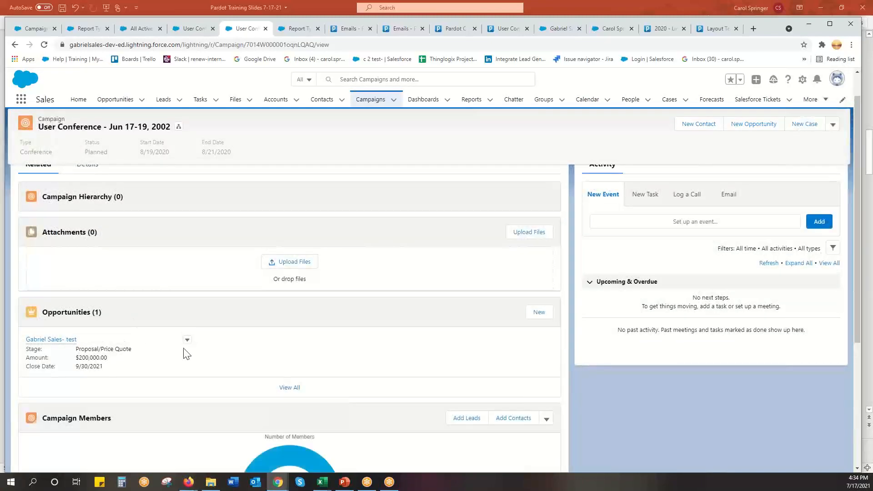
{"action": "scroll", "coordinate": [185, 353], "scroll_direction": "down", "scroll_amount": 3}
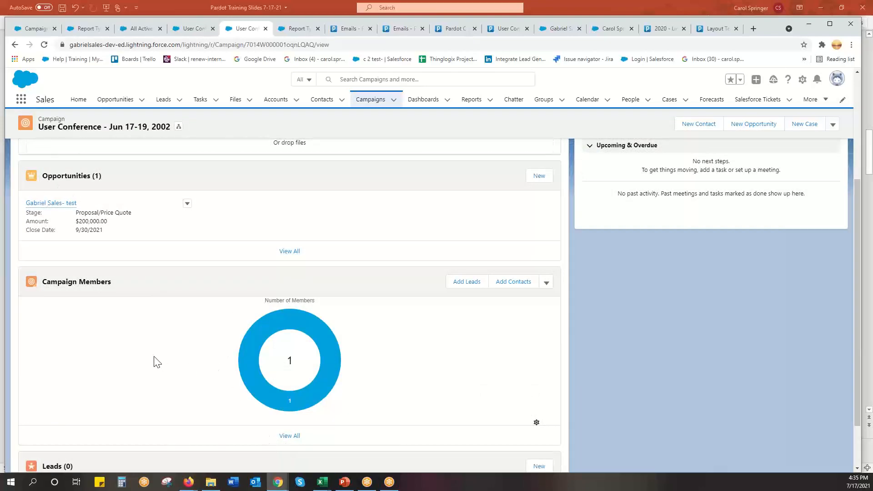
{"action": "scroll", "coordinate": [154, 359], "scroll_direction": "down", "scroll_amount": 2}
{"action": "scroll", "coordinate": [154, 360], "scroll_direction": "up", "scroll_amount": 5}
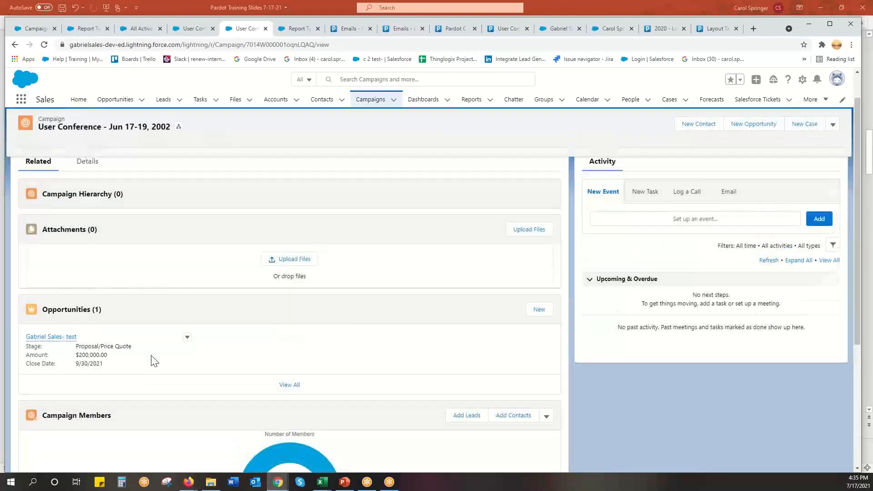